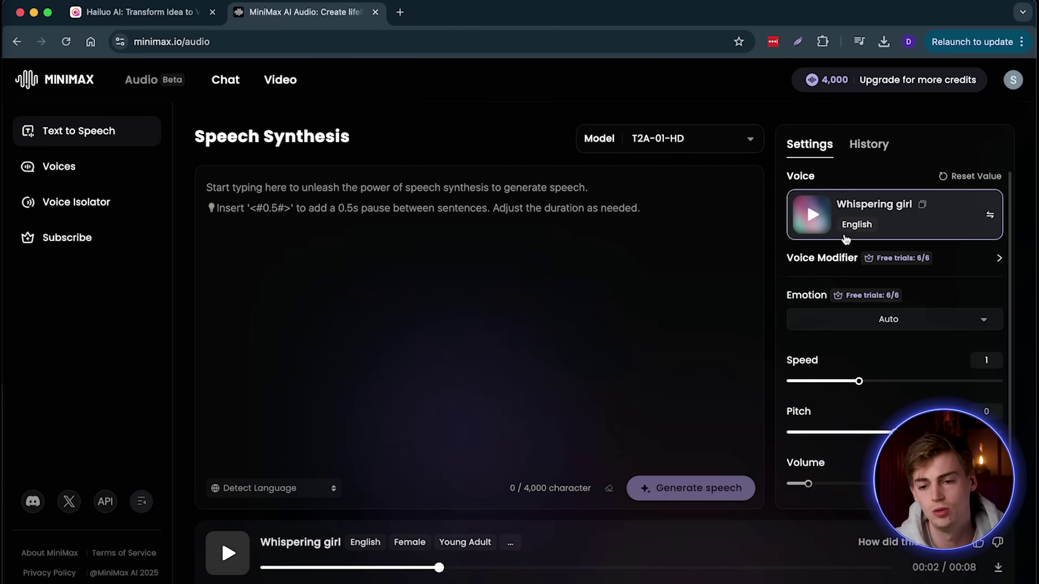
Filter the voice library to male voices with the EN-US (General) accent
click(809, 205)
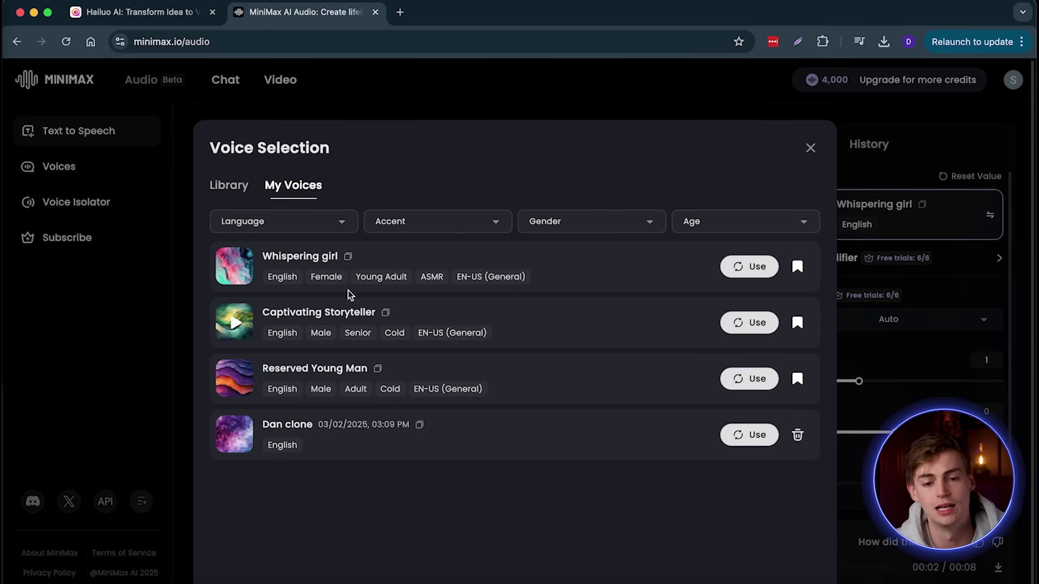
click(241, 190)
scroll(464, 424, down, 10)
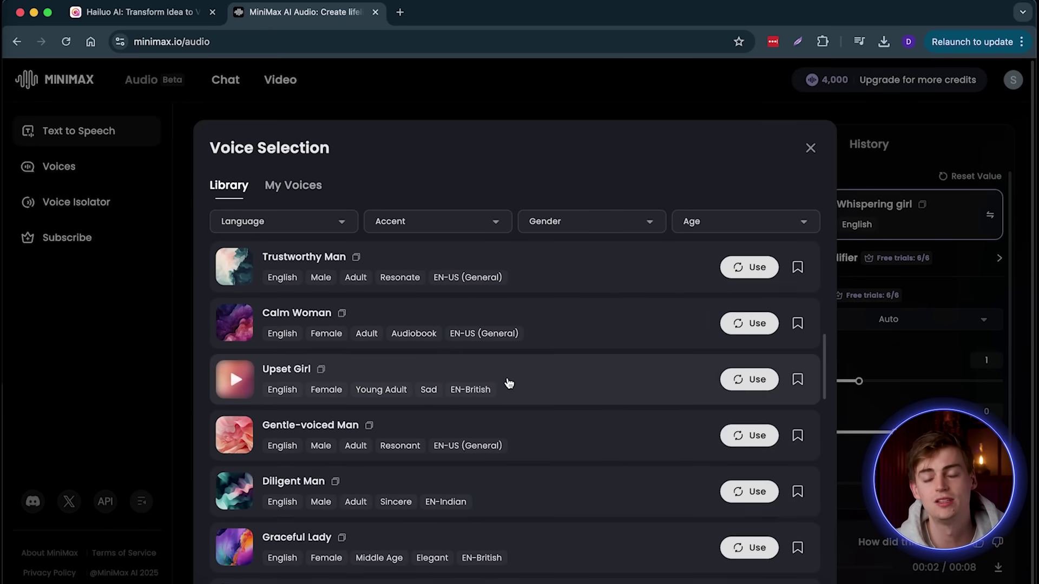
scroll(462, 377, down, 3)
scroll(376, 398, up, 15)
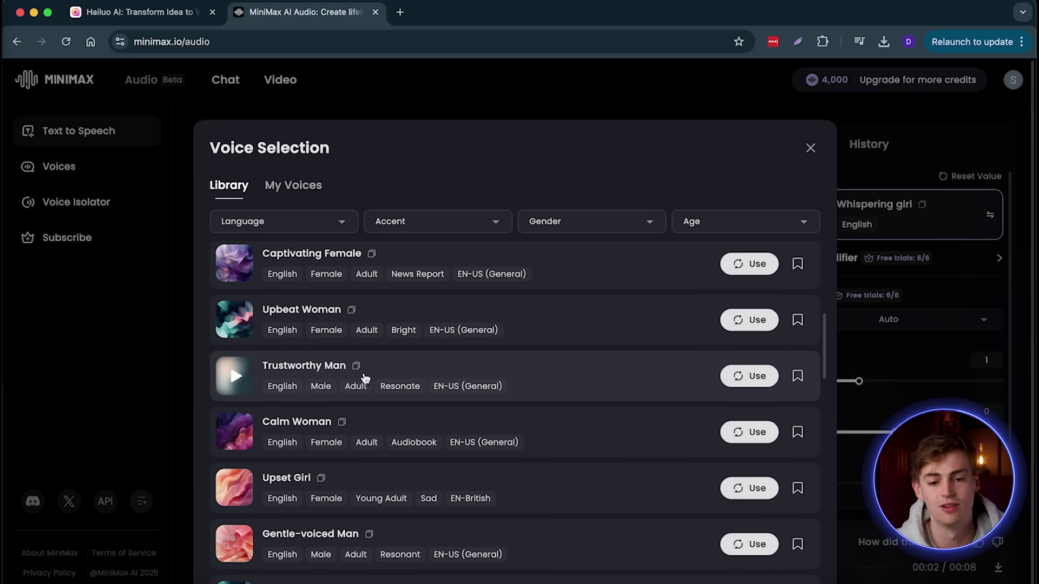
click(414, 228)
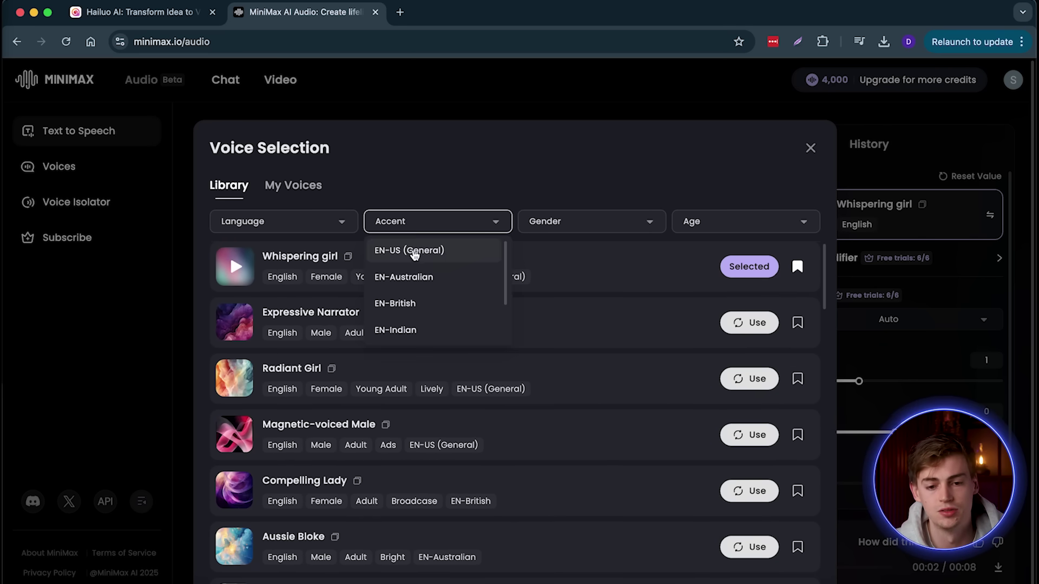
click(408, 250)
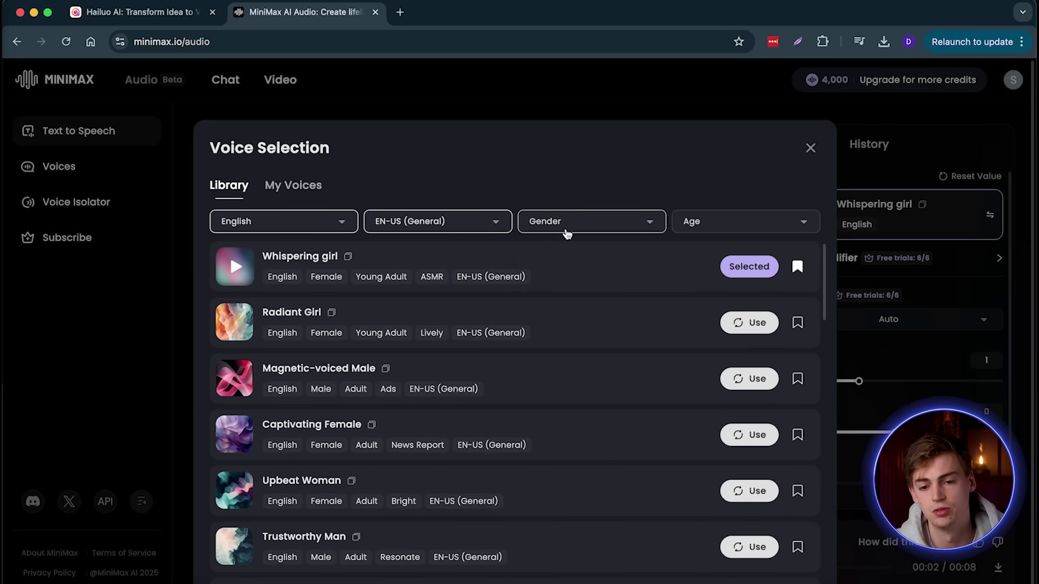
click(581, 222)
click(545, 258)
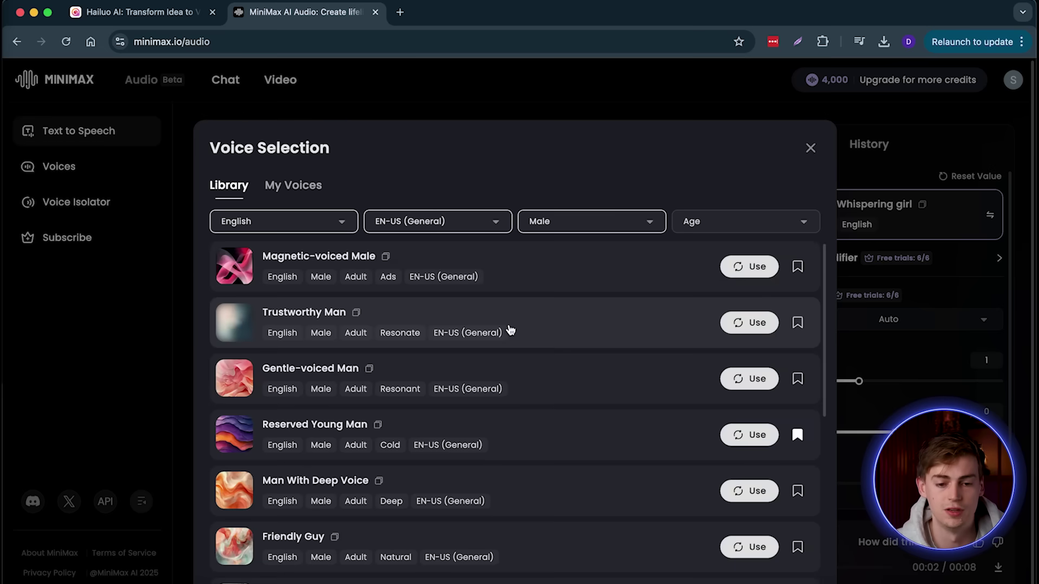
Preview the Trustworthy Man sample, then list only the saved voices
scroll(431, 346, down, 1)
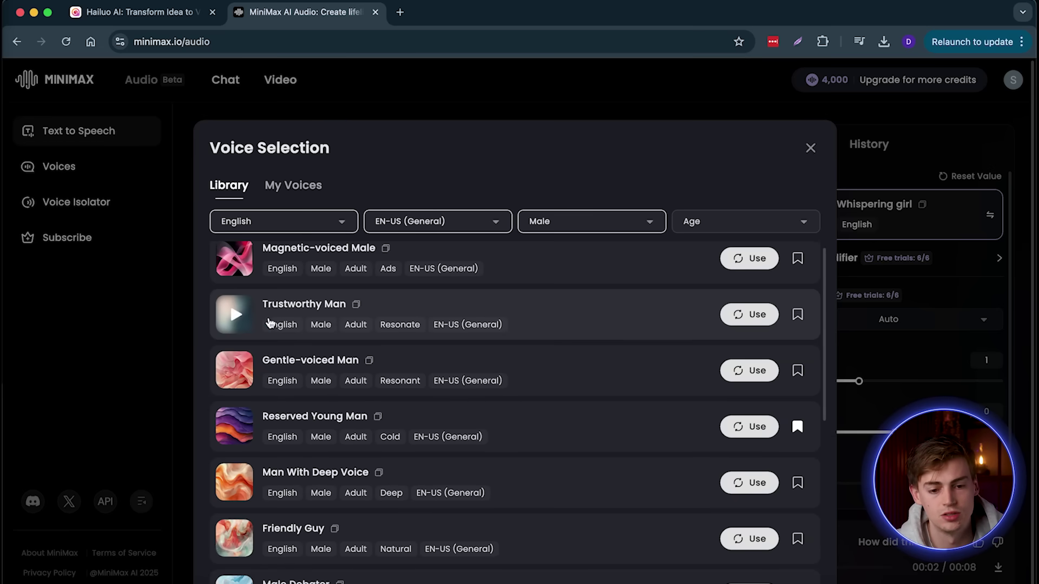
click(235, 316)
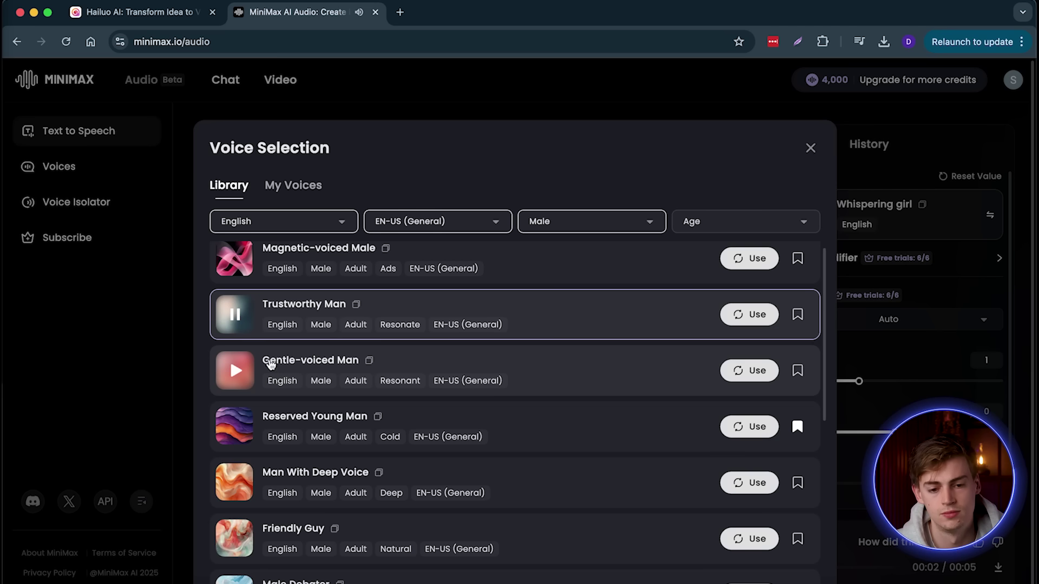
click(237, 317)
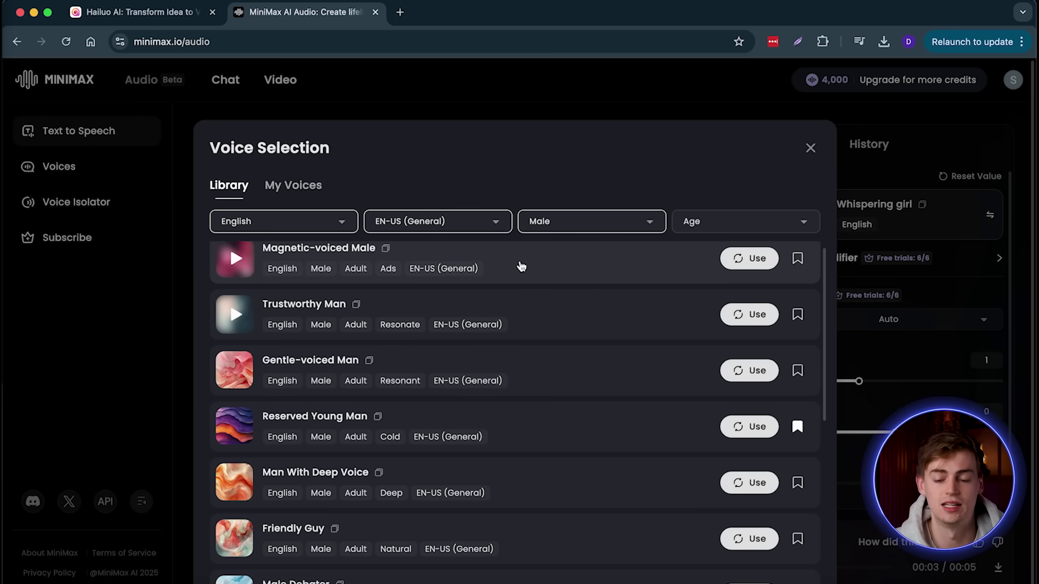
scroll(466, 304, down, 1)
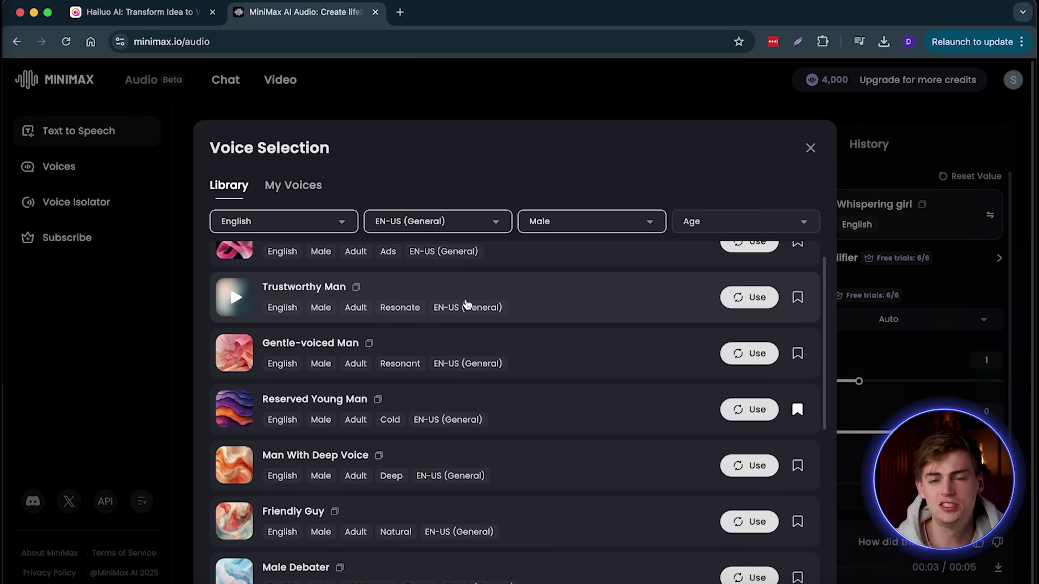
click(296, 184)
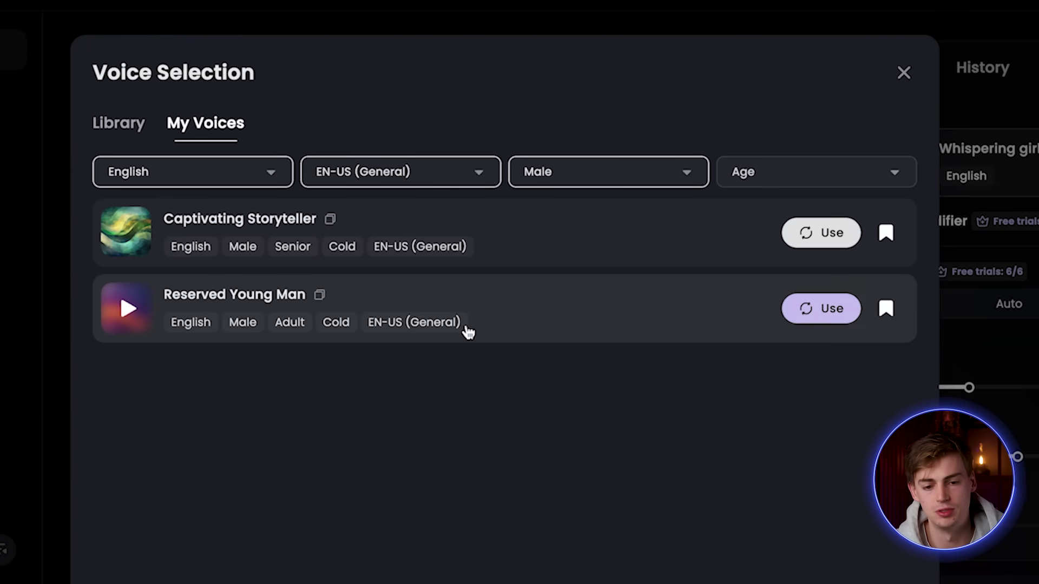
Preview Reserved Young Man and generate the pasted text-to-video tutorial script in that voice
click(125, 311)
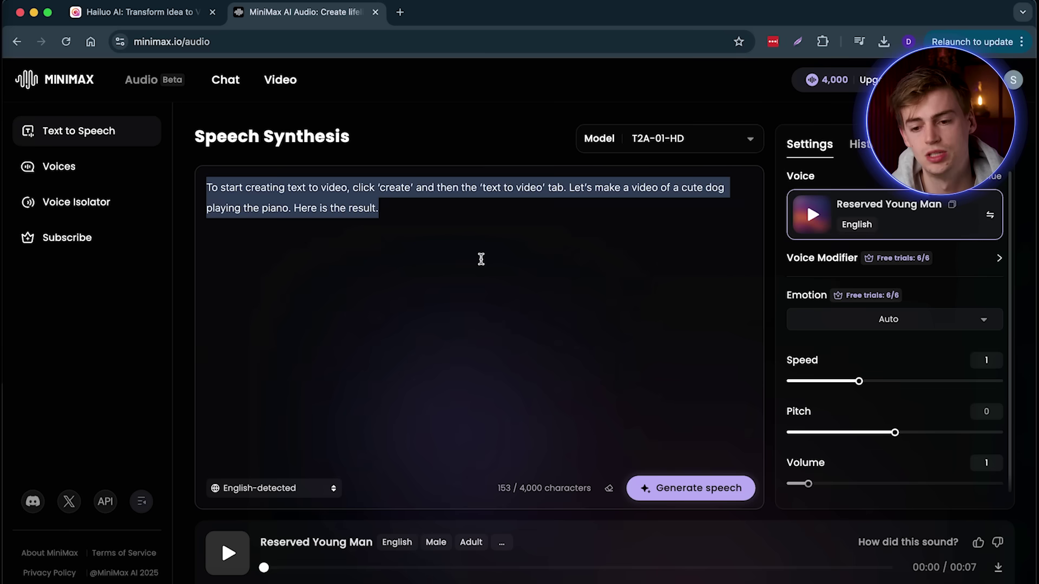
click(481, 259)
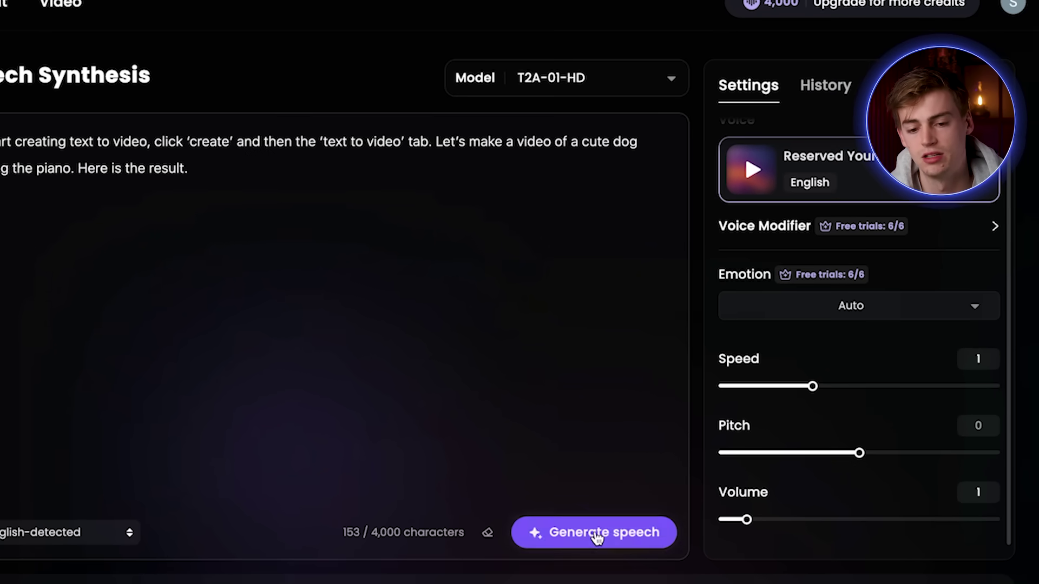
click(598, 538)
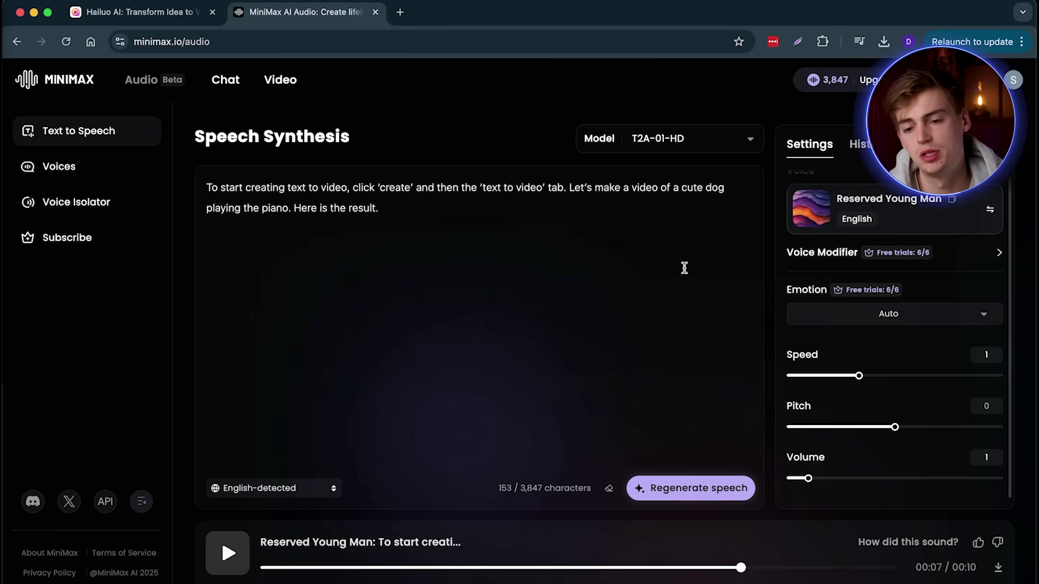
Set the speech speed to 1.1 and regenerate the Reserved Young Man clip
click(985, 252)
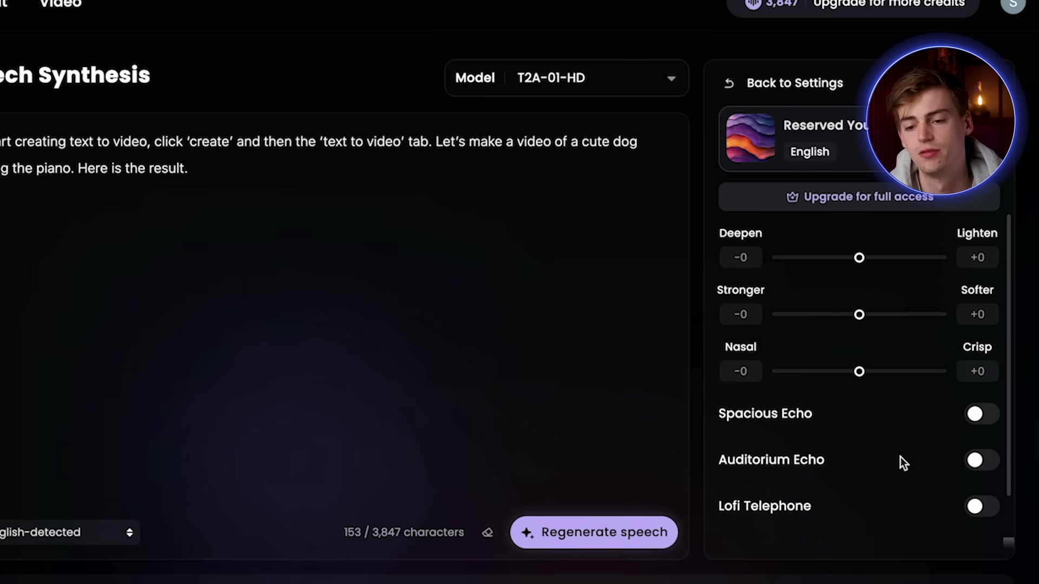
click(737, 86)
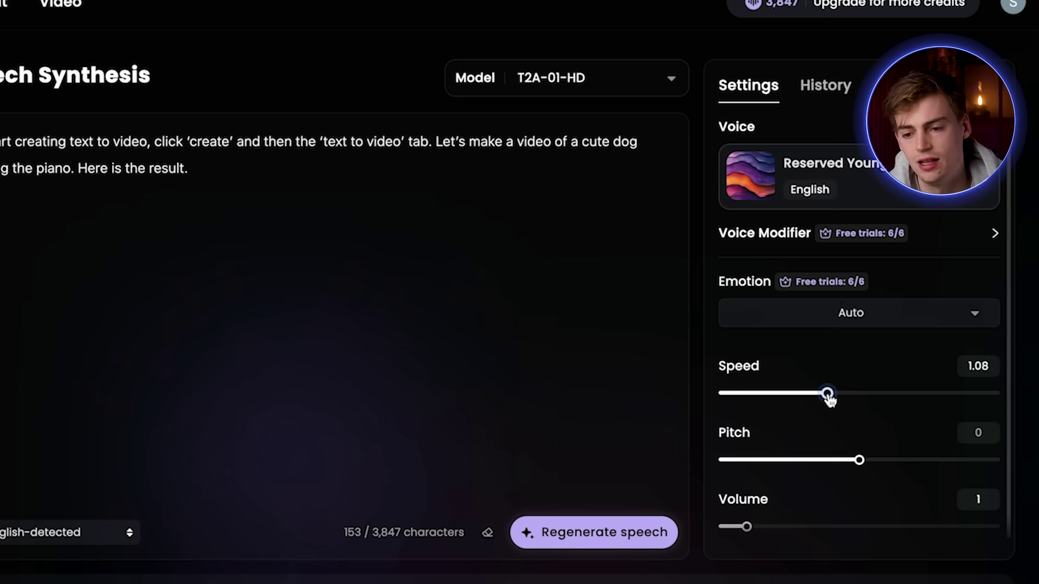
scroll(814, 459, down, 1)
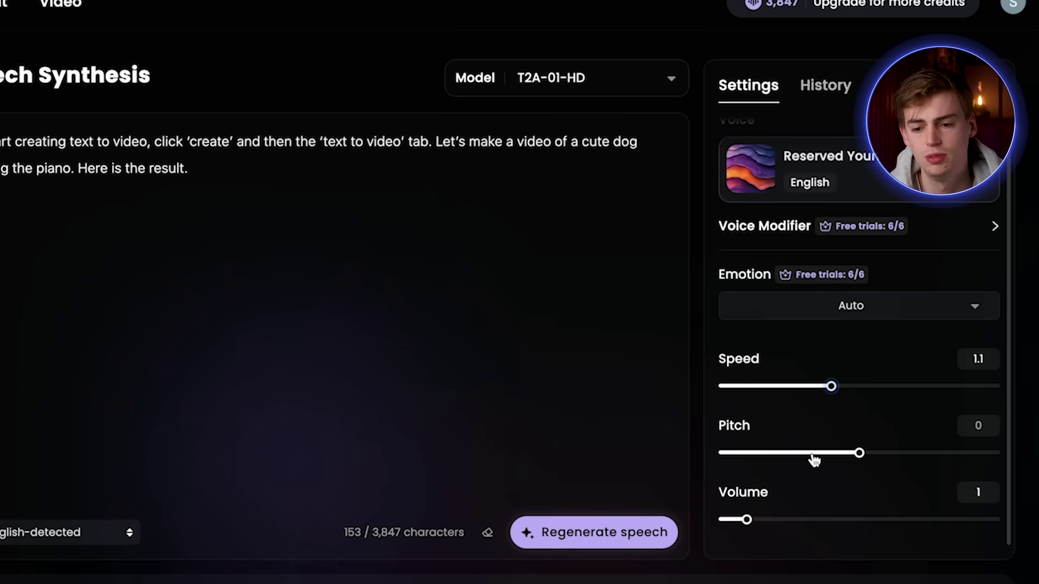
click(574, 533)
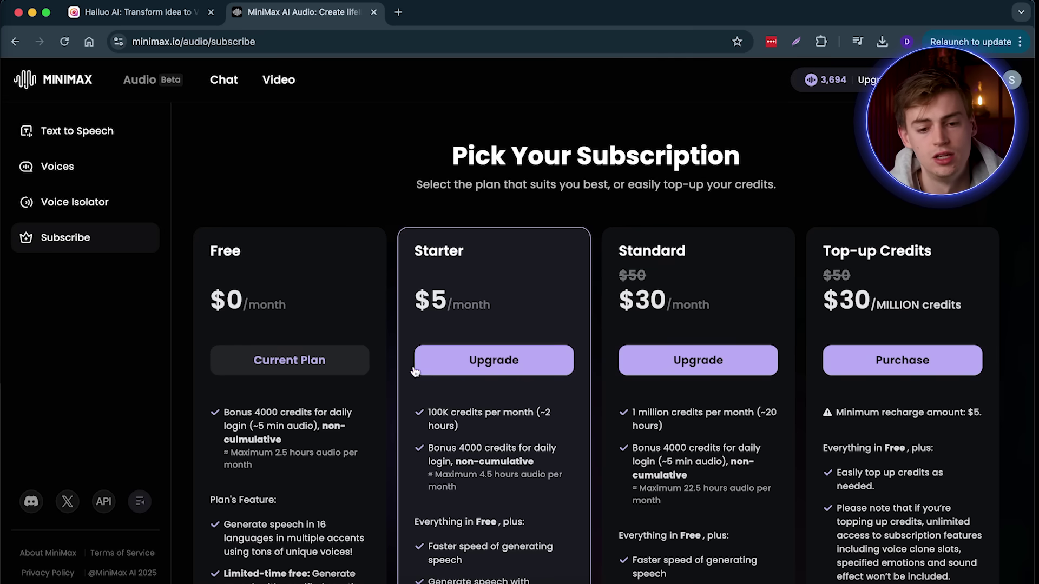
Scroll through the subscription pricing plans
scroll(280, 355, down, 2)
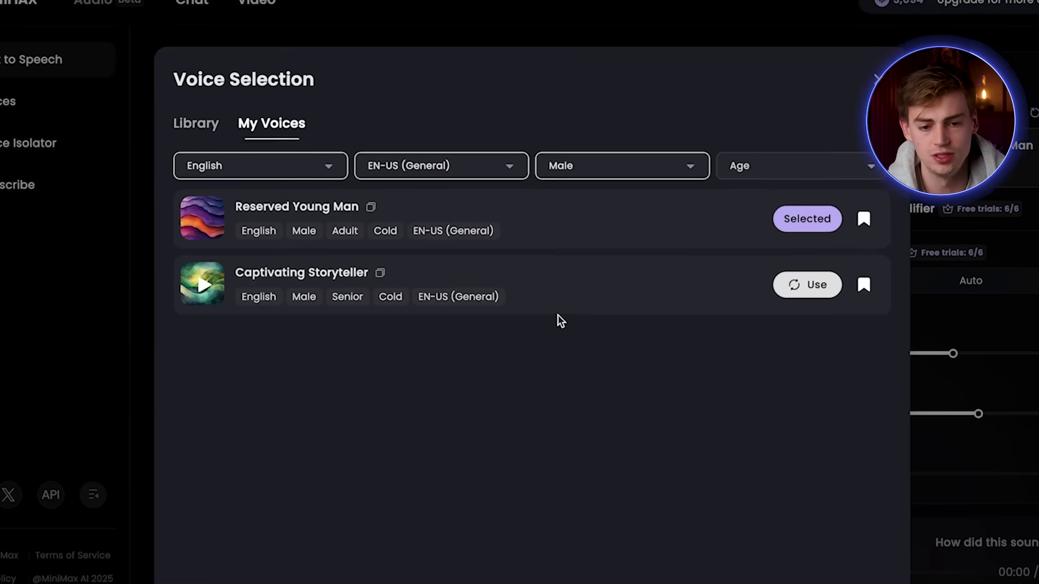
Sample the Magnetic-voiced Male, Man With Deep Voice and Captivating Storyteller voices in the library
click(197, 136)
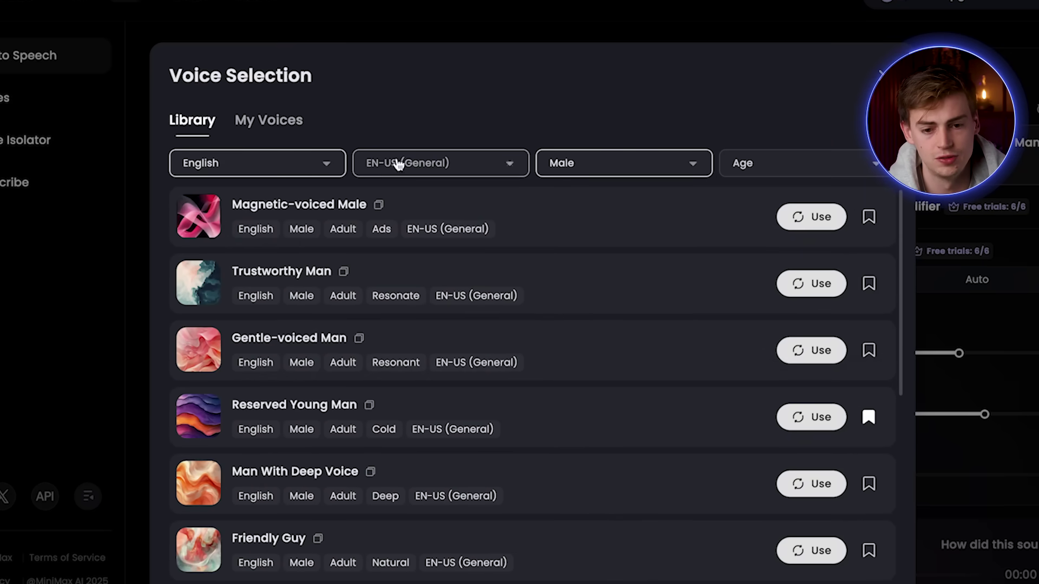
click(200, 219)
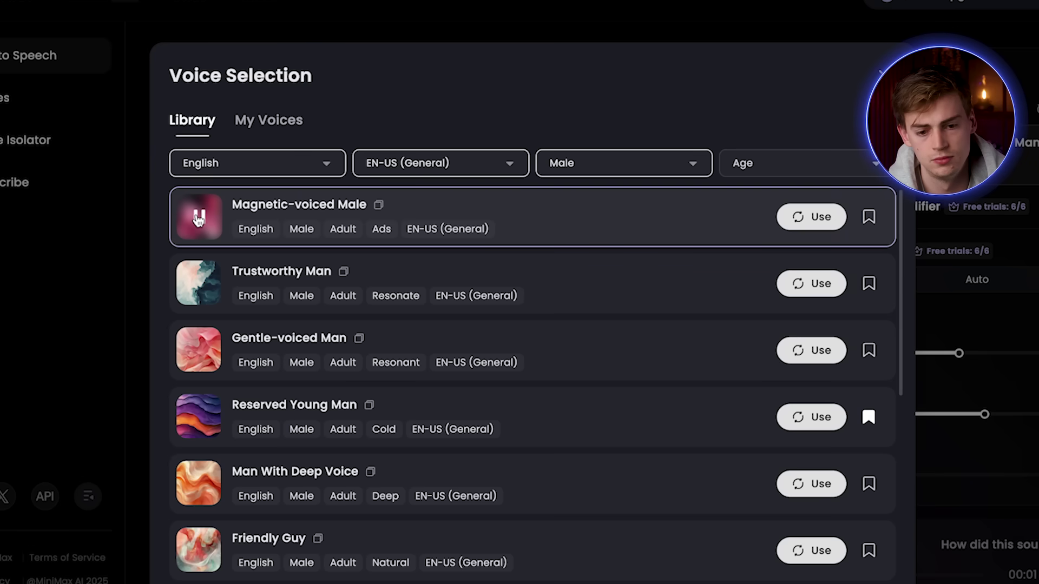
click(198, 218)
scroll(238, 364, down, 1)
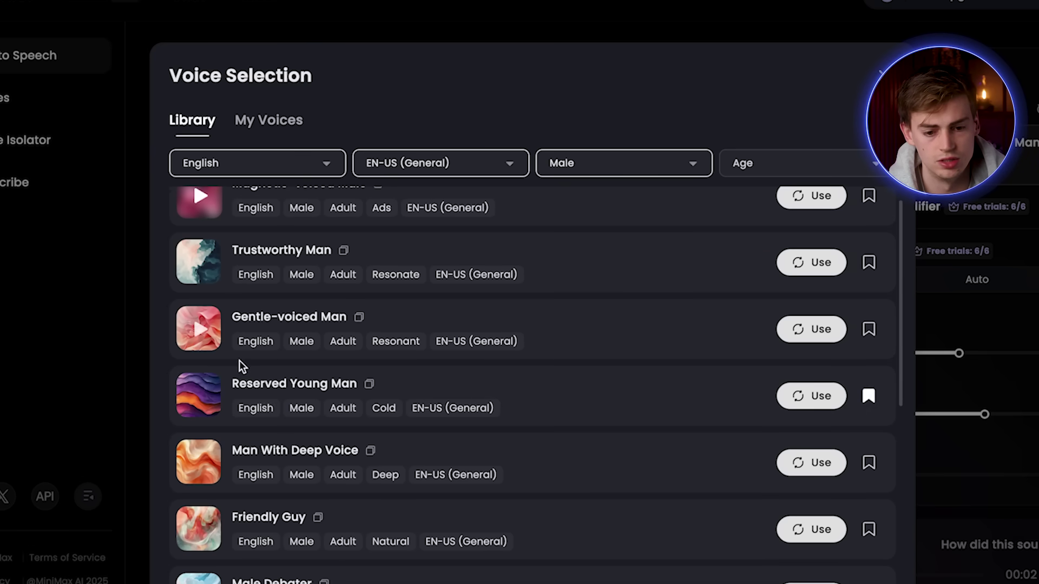
scroll(195, 396, down, 5)
click(201, 331)
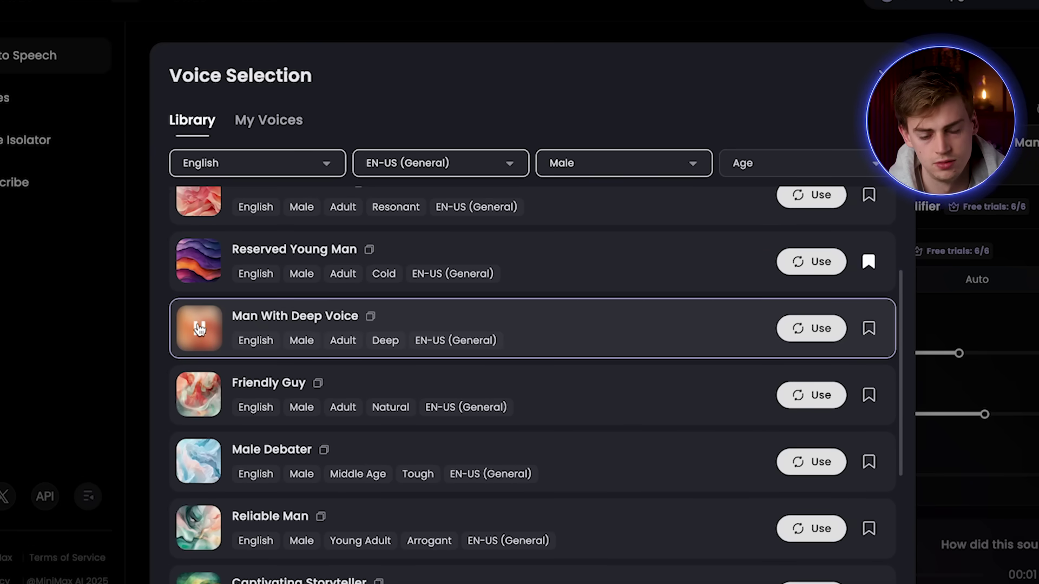
click(199, 328)
scroll(432, 362, down, 3)
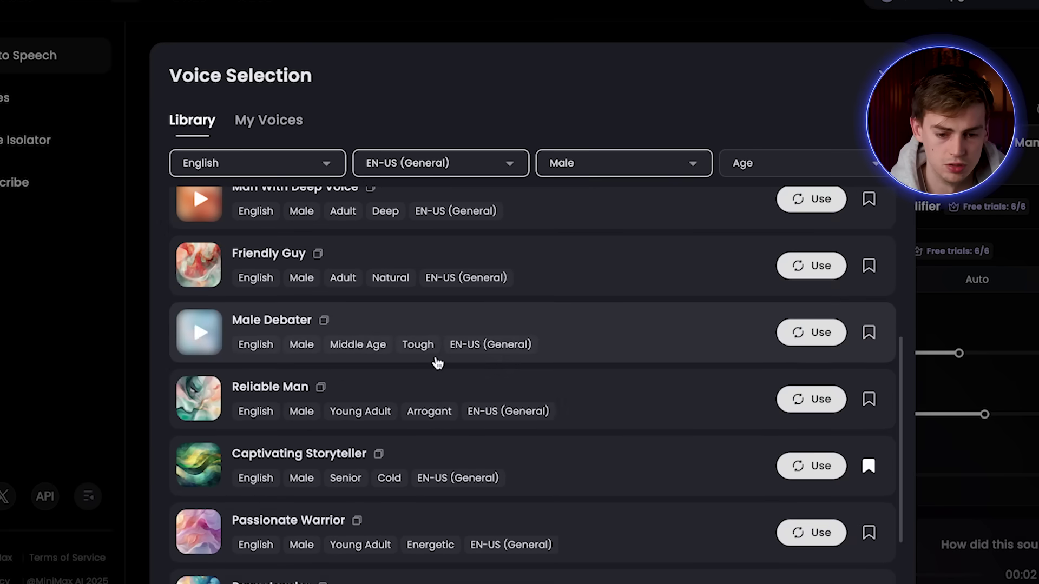
click(205, 435)
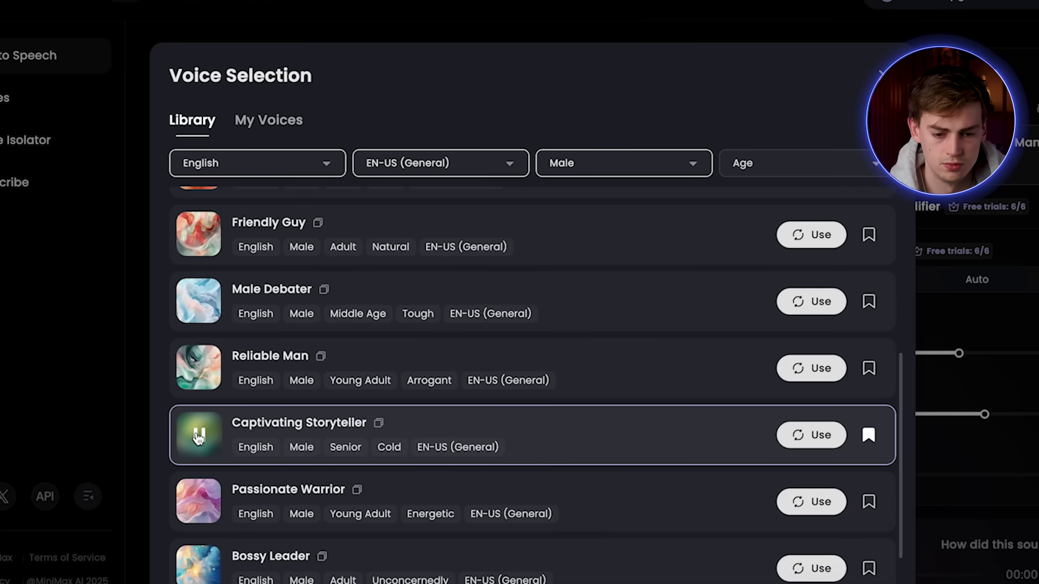
click(198, 436)
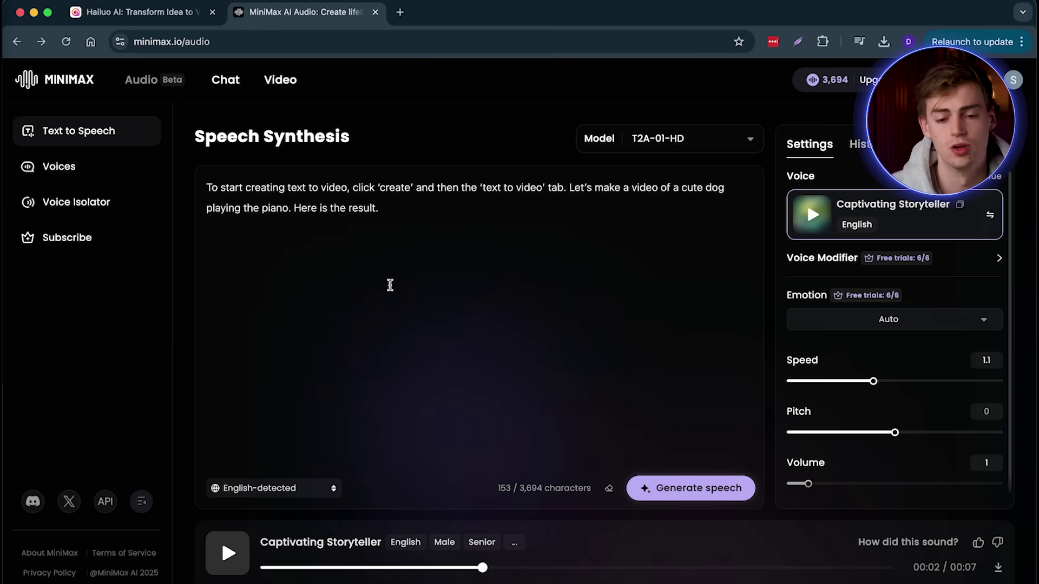
Replace the script with the 'Success isn't built overnight' passage and generate it as Captivating Storyteller
click(382, 225)
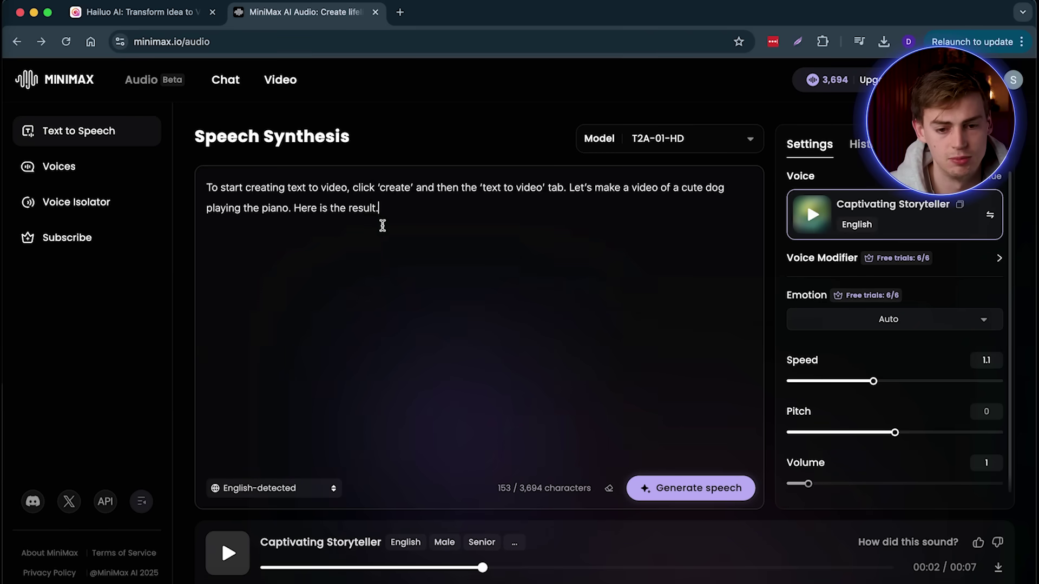
drag(416, 216, 216, 174)
text(Success isn’t built overnight. It’s forged in the quiet moments when no one is watching. It’s in the early mornings, the late nights, the times you push through exhaustion when giving up feels easier.)
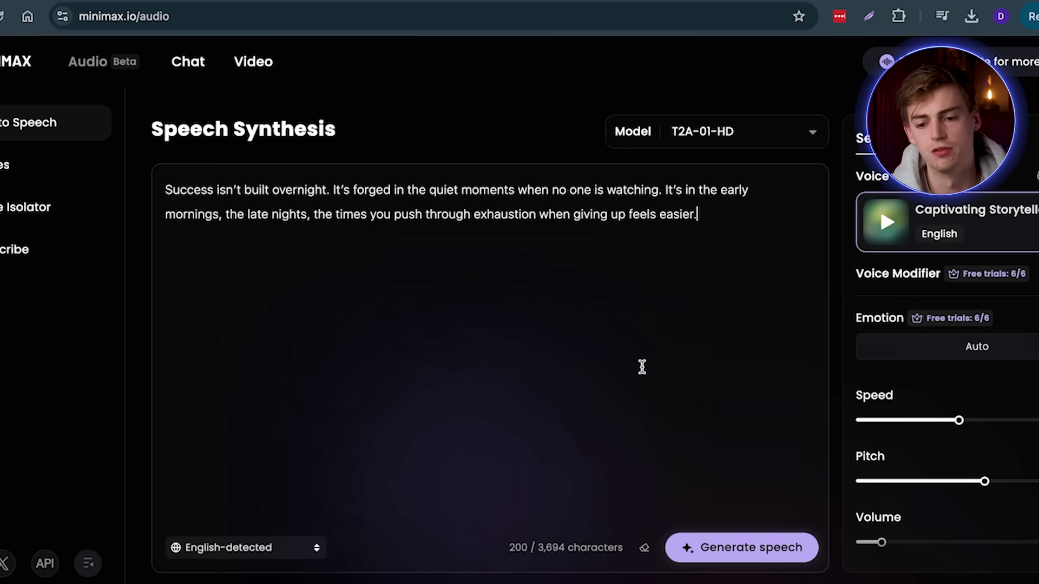
click(780, 547)
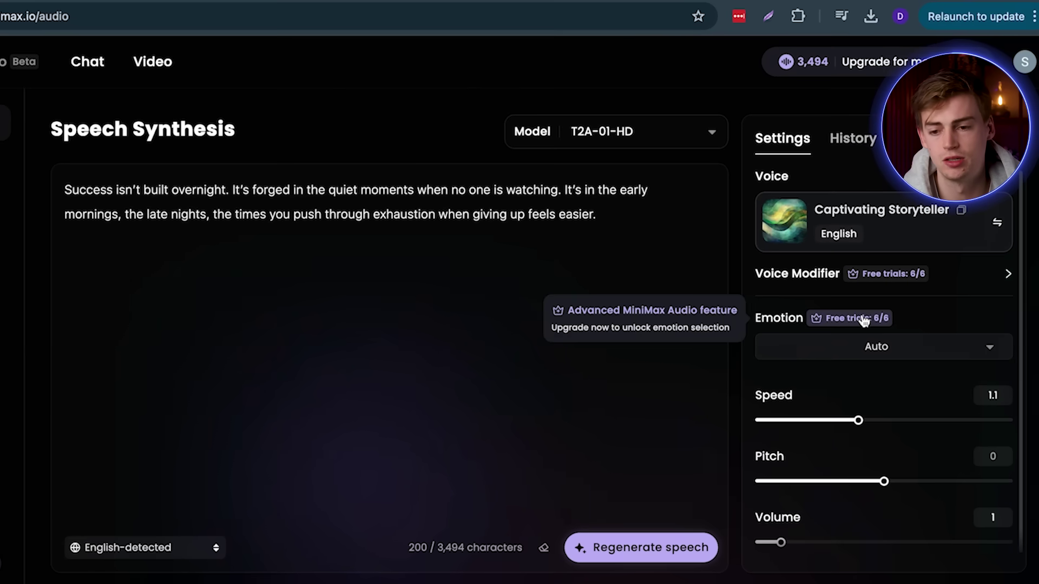
Set the Stronger/Softer modifier to -3 and return to the main voice settings
click(972, 287)
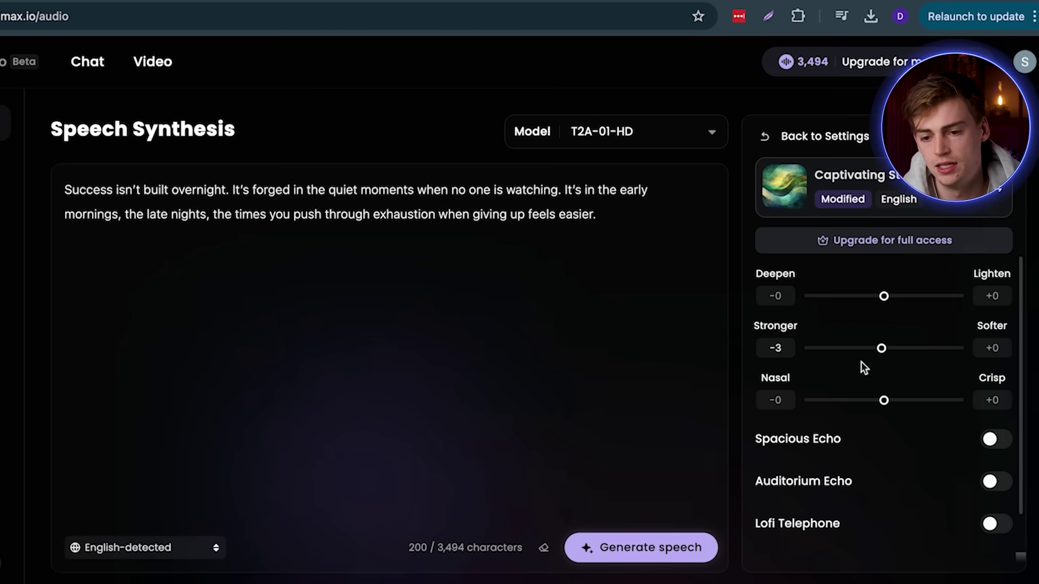
drag(886, 351, 882, 350)
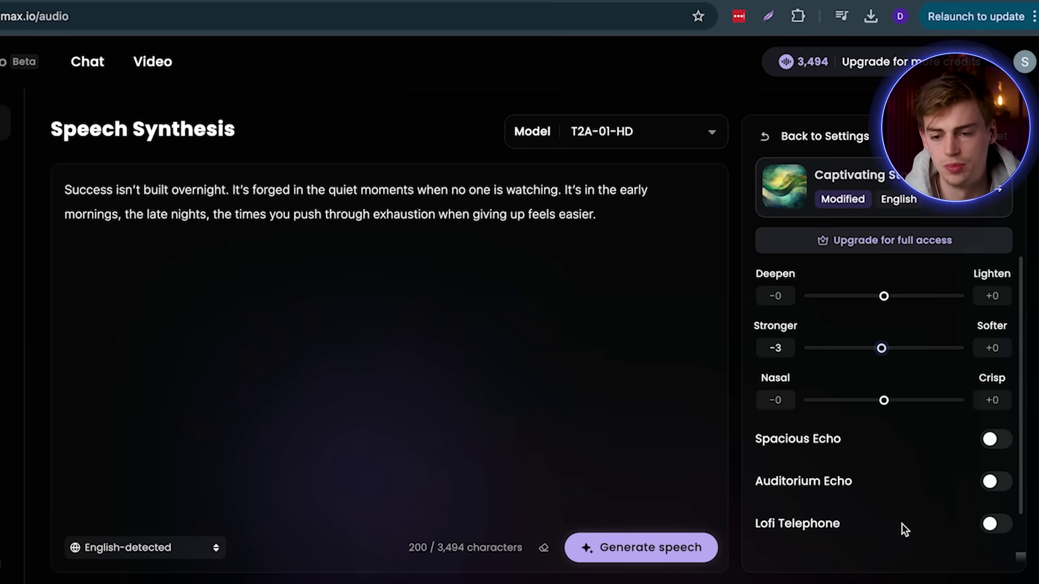
scroll(801, 460, down, 2)
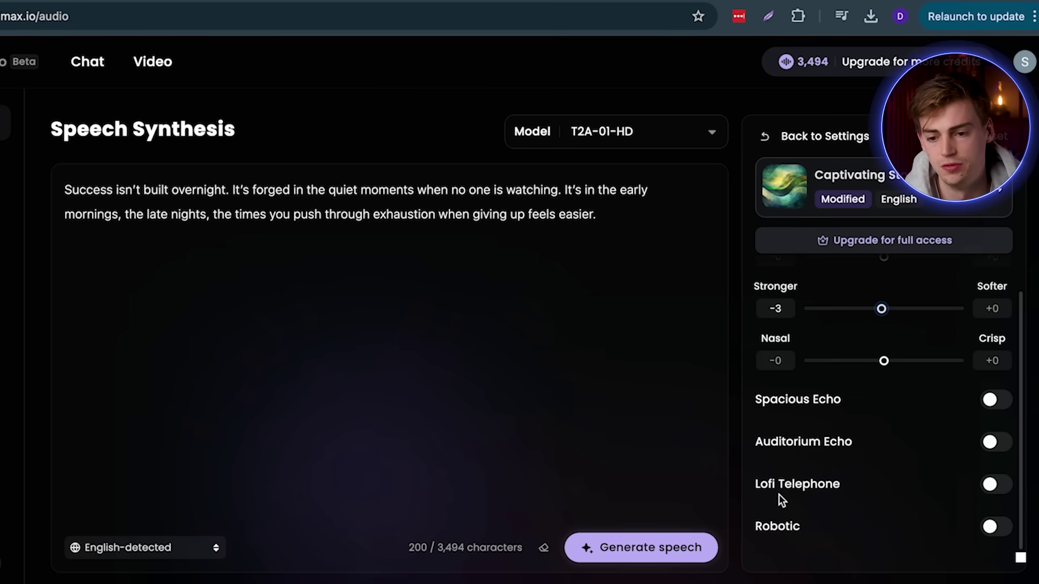
scroll(854, 421, up, 2)
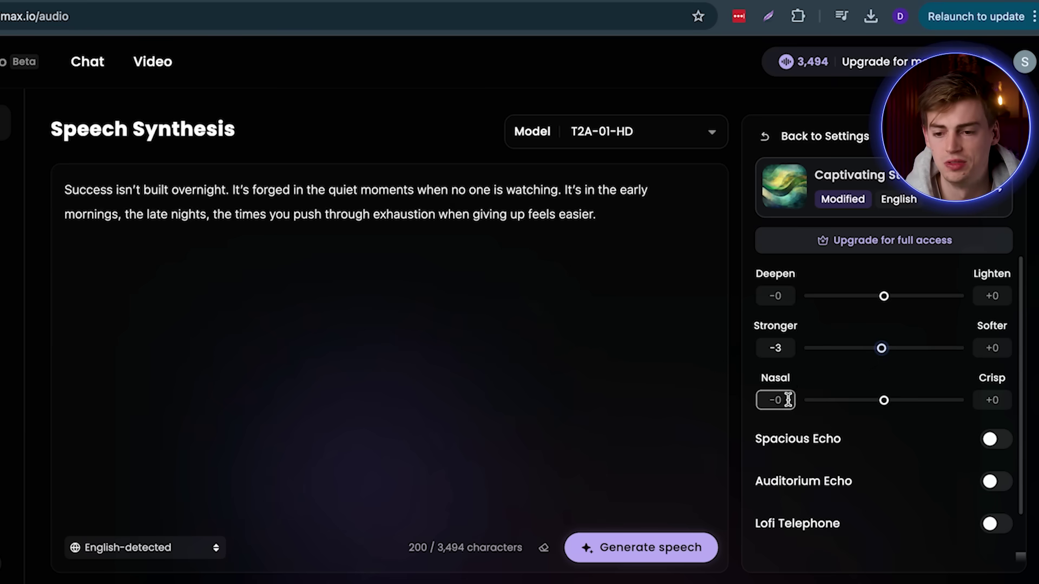
click(785, 143)
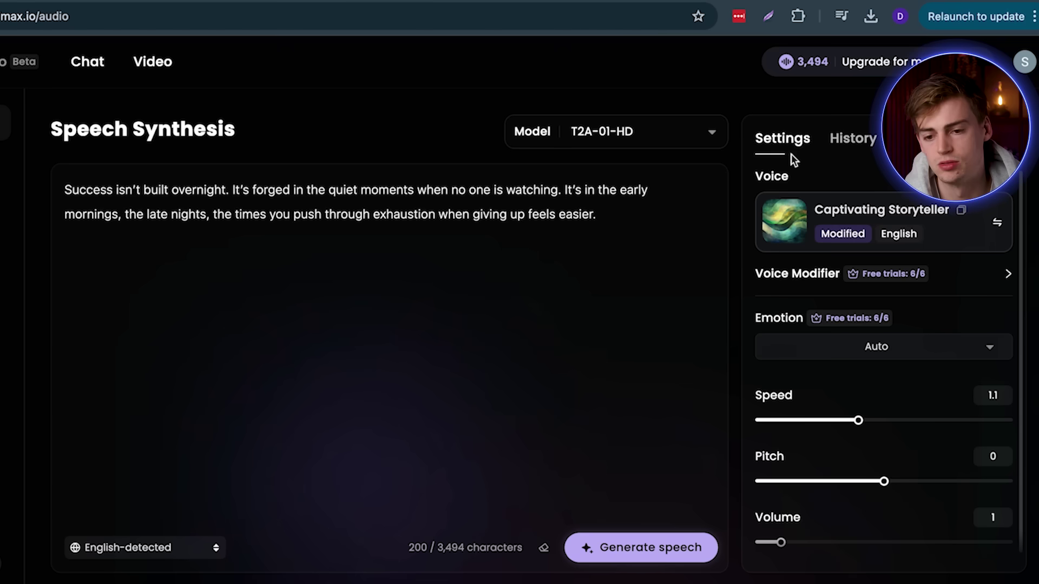
Slow the speech speed to 0.9
scroll(847, 411, down, 1)
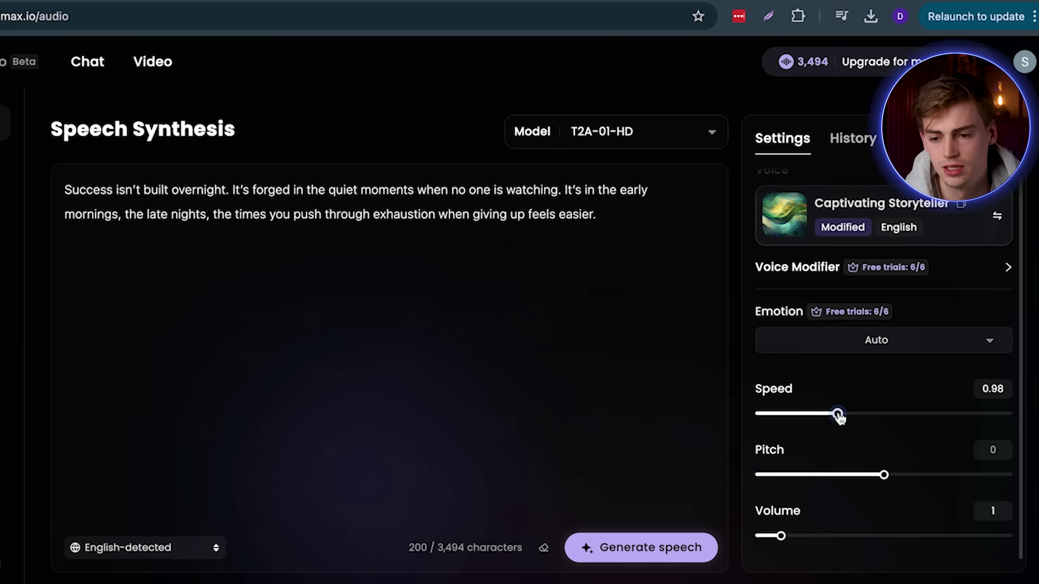
drag(826, 415, 824, 414)
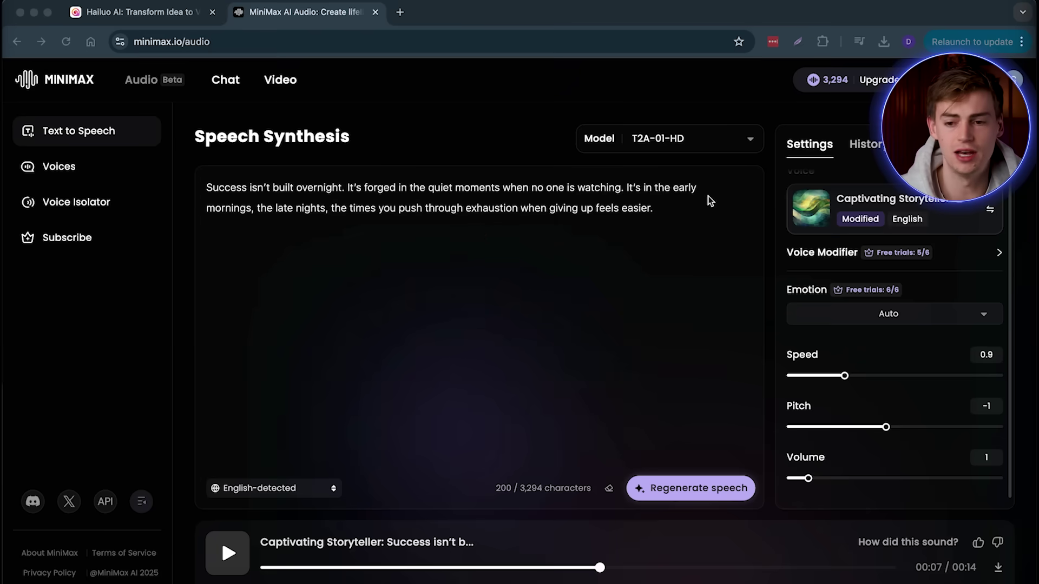
Filter My Voices to female, preview Whispering girl and make it the speech voice
click(842, 200)
click(292, 185)
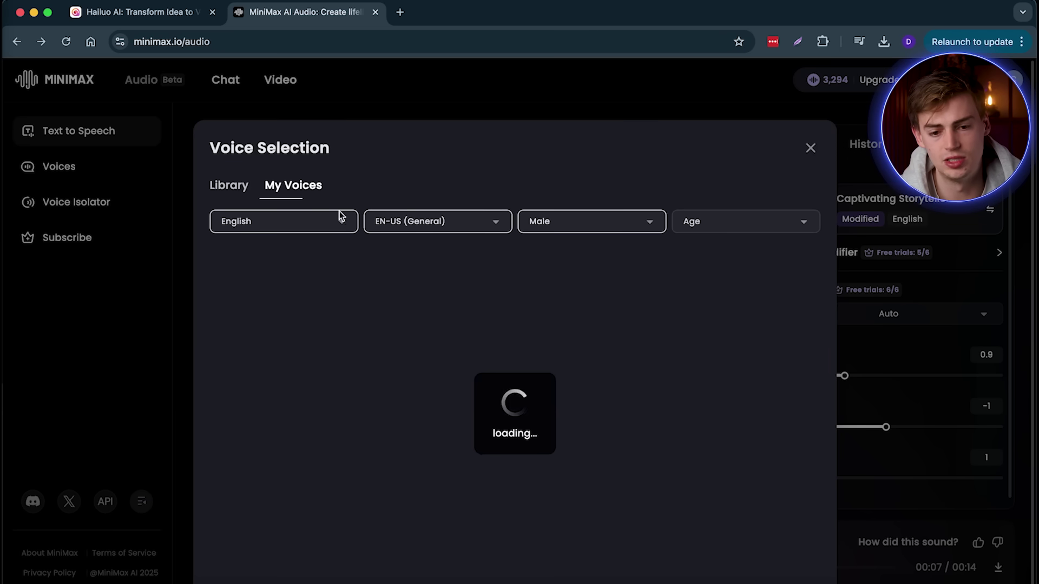
click(438, 228)
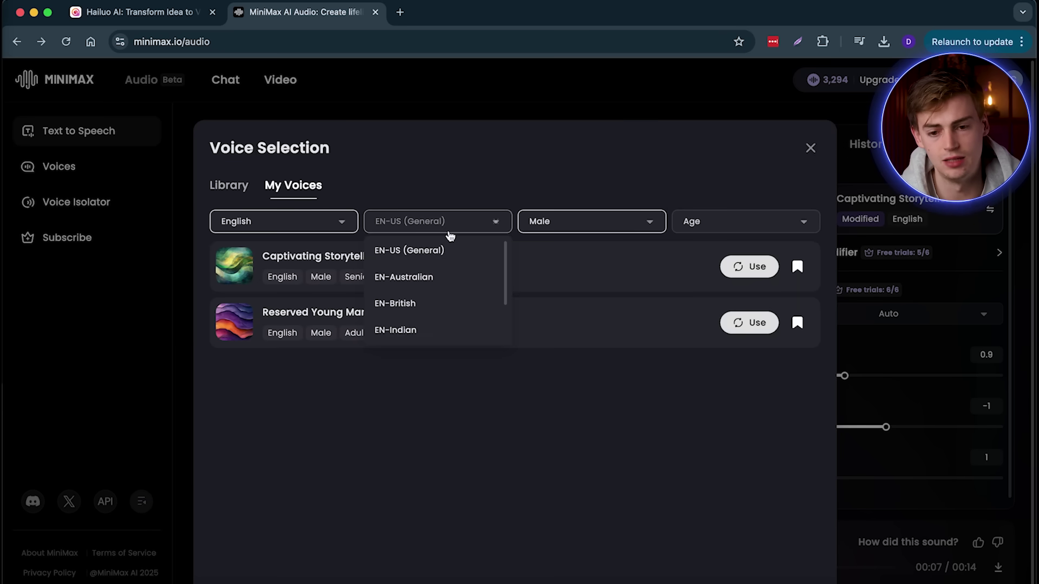
click(550, 231)
click(543, 277)
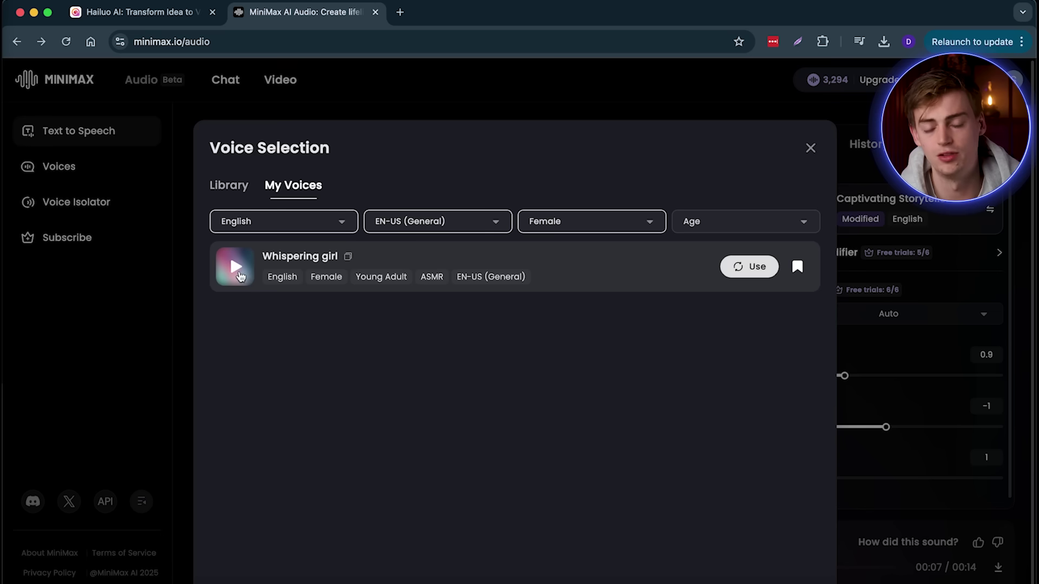
click(237, 271)
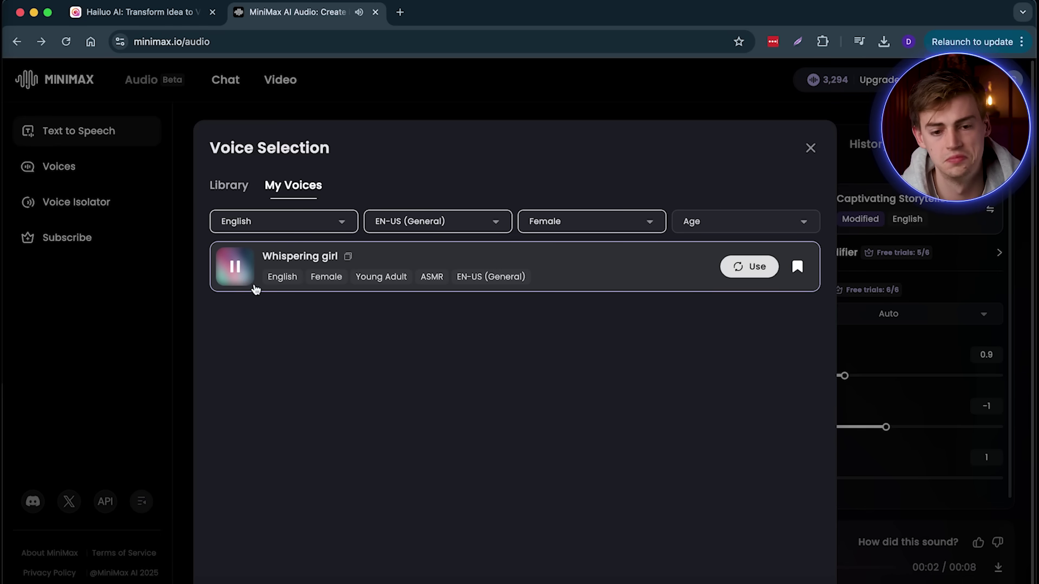
click(727, 272)
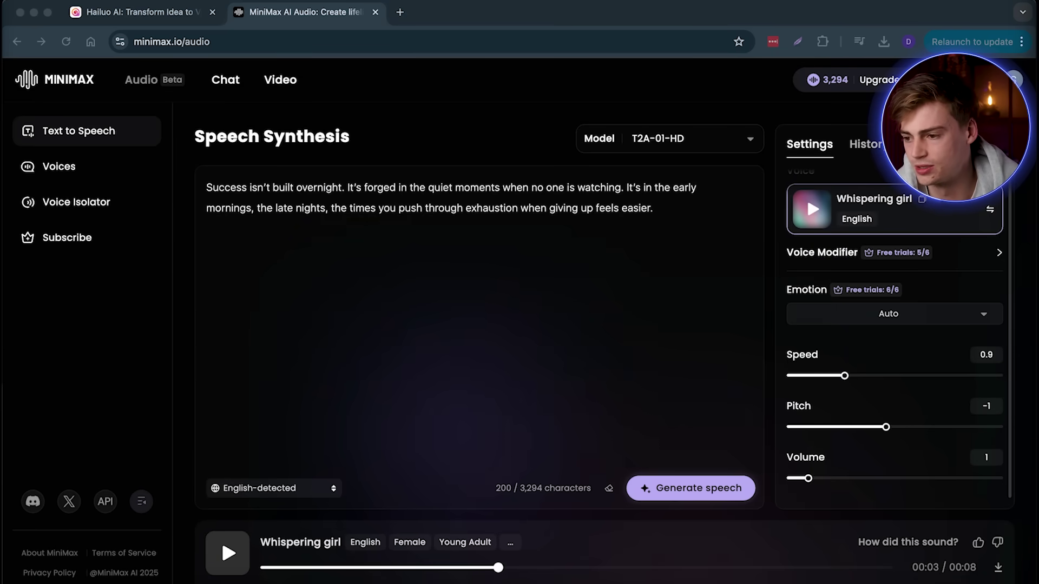
Paste the ASMR 'Hey there…' script, lower the volume to 0.72, and generate it
click(584, 296)
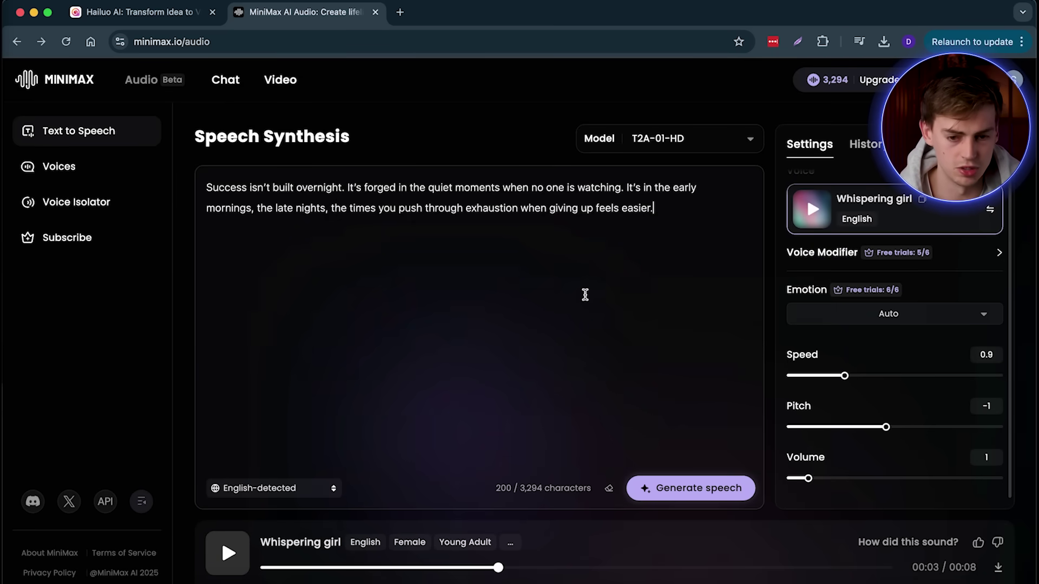
key(super+a)
text(Hey there... you’ve had a long day, haven’t you? It’s okay... just breathe. Inhale... and exhale... let go of all the tension. You’re safe here. Close your eyes... feel the warmth around you. Soft, cozy, peaceful. Listen to my voice...)
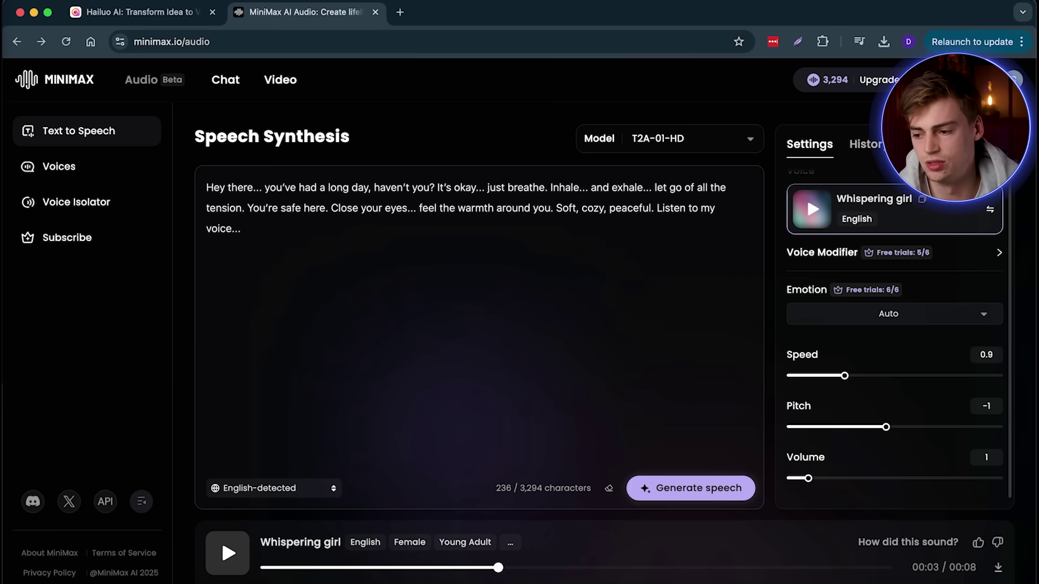
drag(808, 479, 807, 482)
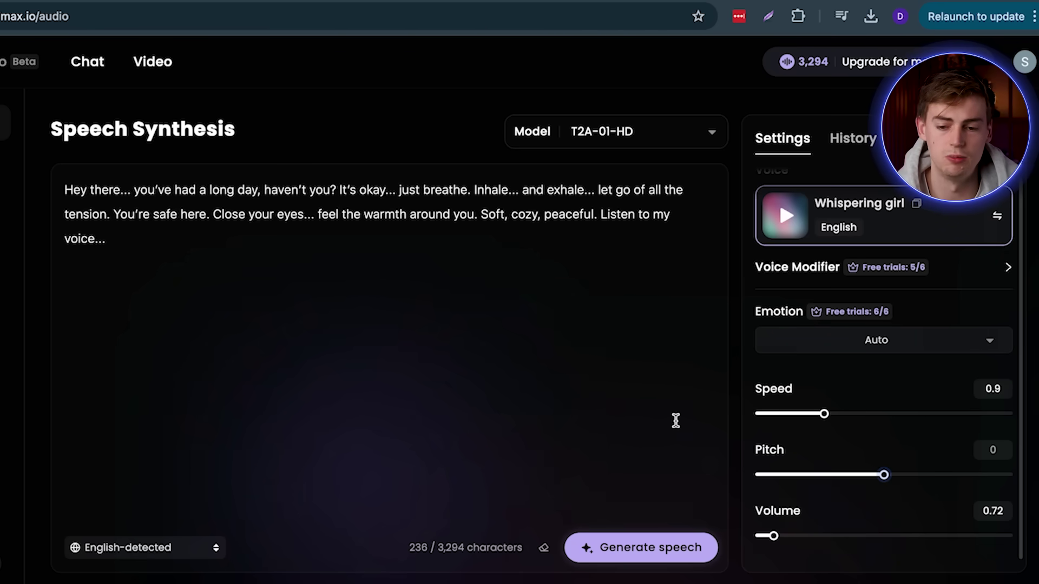
click(619, 556)
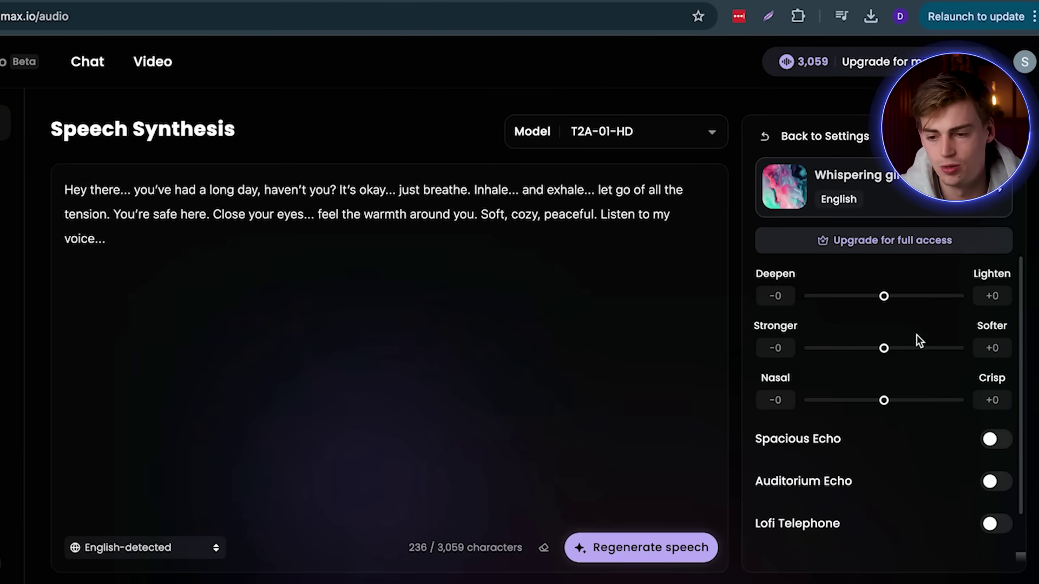
Set Whispering girl to Lighten +4, Softer +14, Nasal -2 and regenerate the ASMR speech
drag(883, 301, 889, 302)
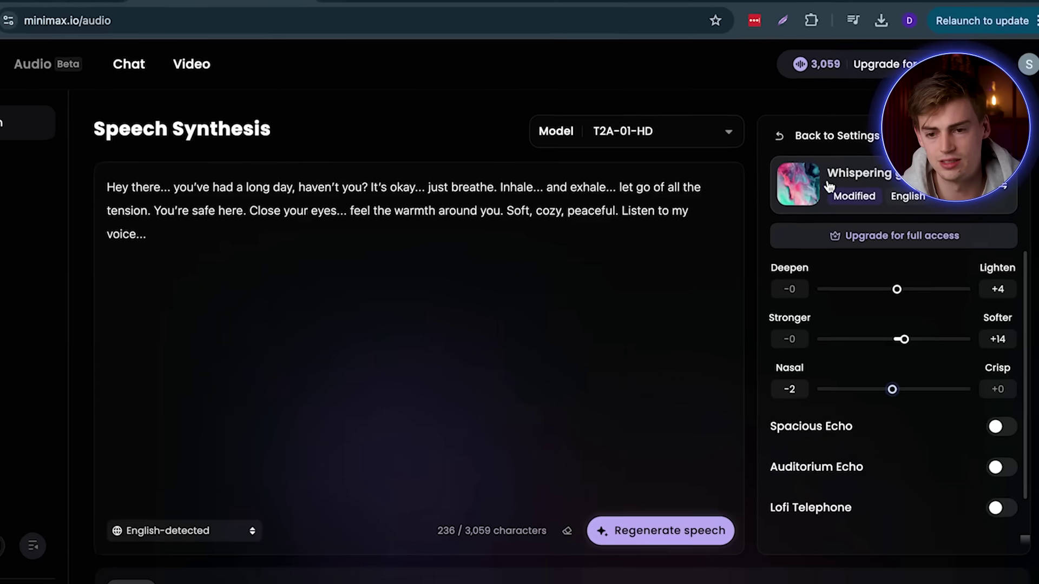
click(787, 137)
click(658, 553)
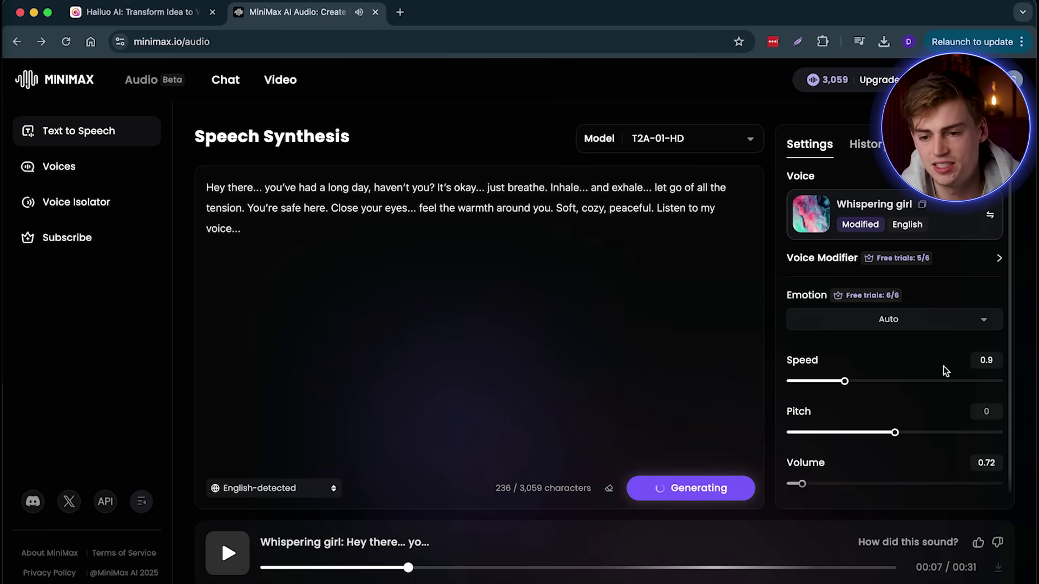
Reduce Softer to +6 and Lighten to +1, then regenerate the relaxation script
click(980, 259)
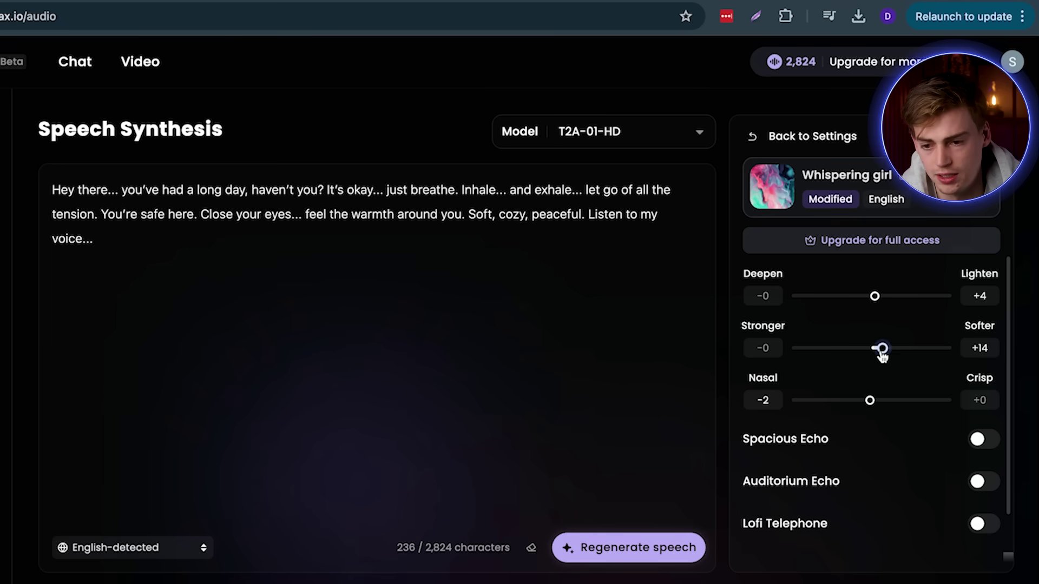
drag(881, 351, 876, 349)
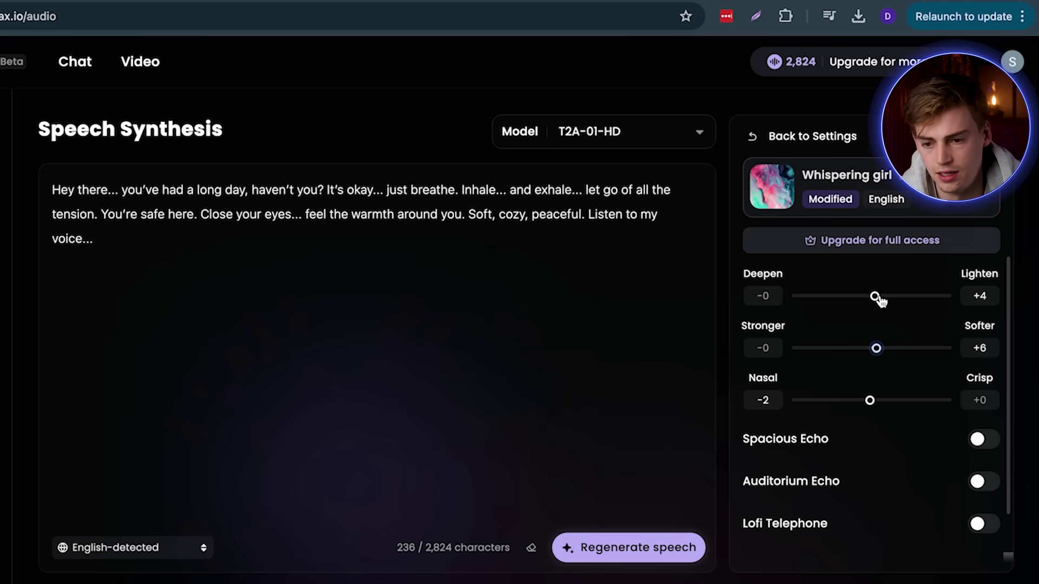
drag(879, 299, 875, 300)
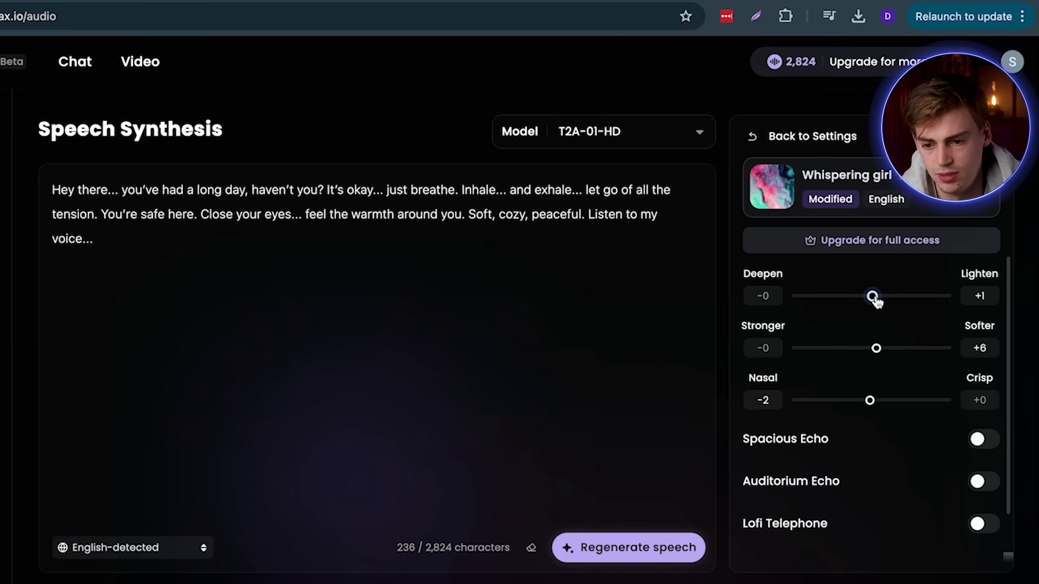
click(584, 543)
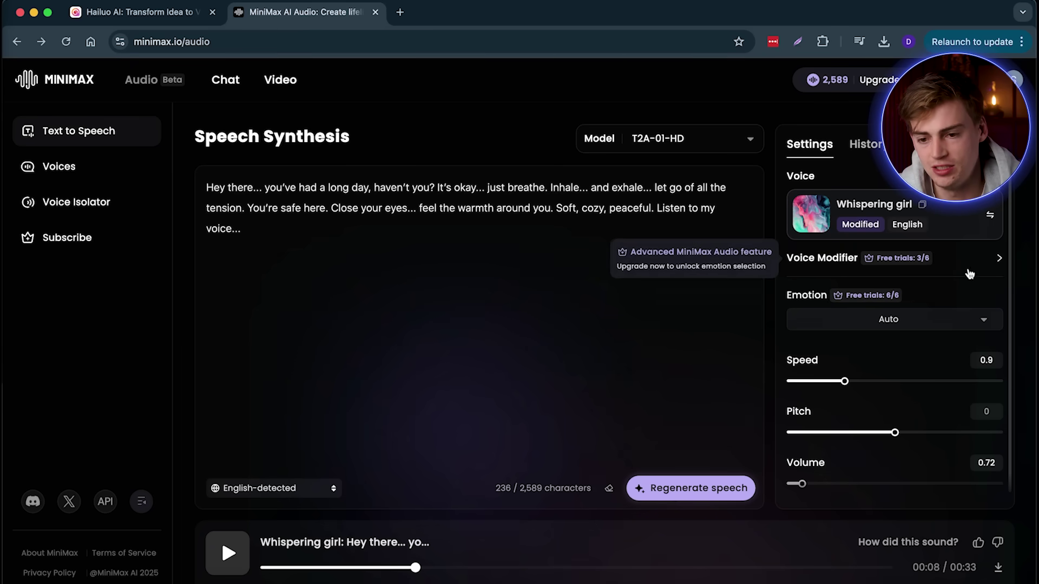
Raise Softer to +84 and regenerate a 27-second clip, then lower Softer to +17
click(898, 258)
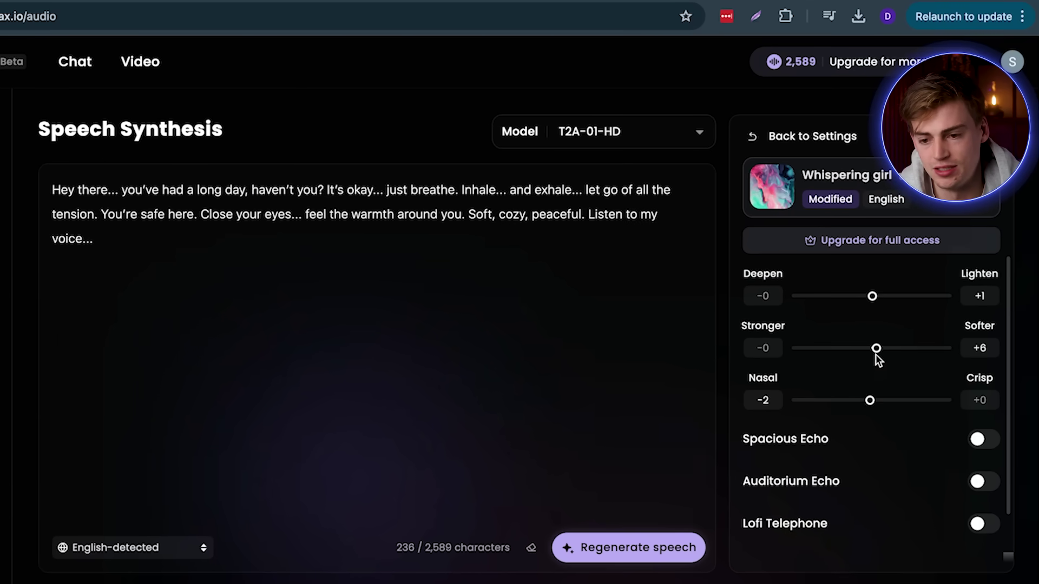
drag(882, 342, 938, 353)
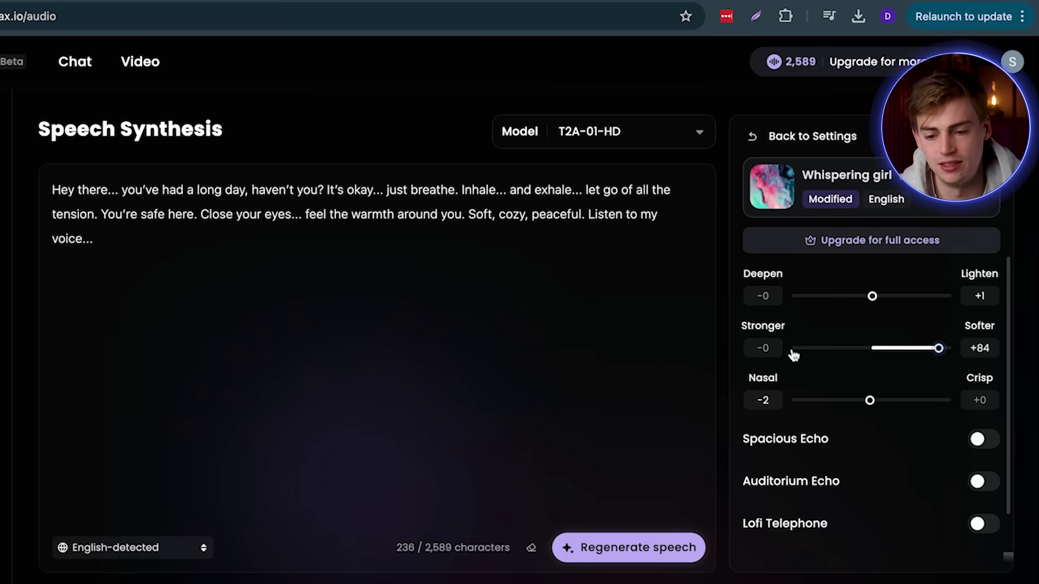
click(578, 552)
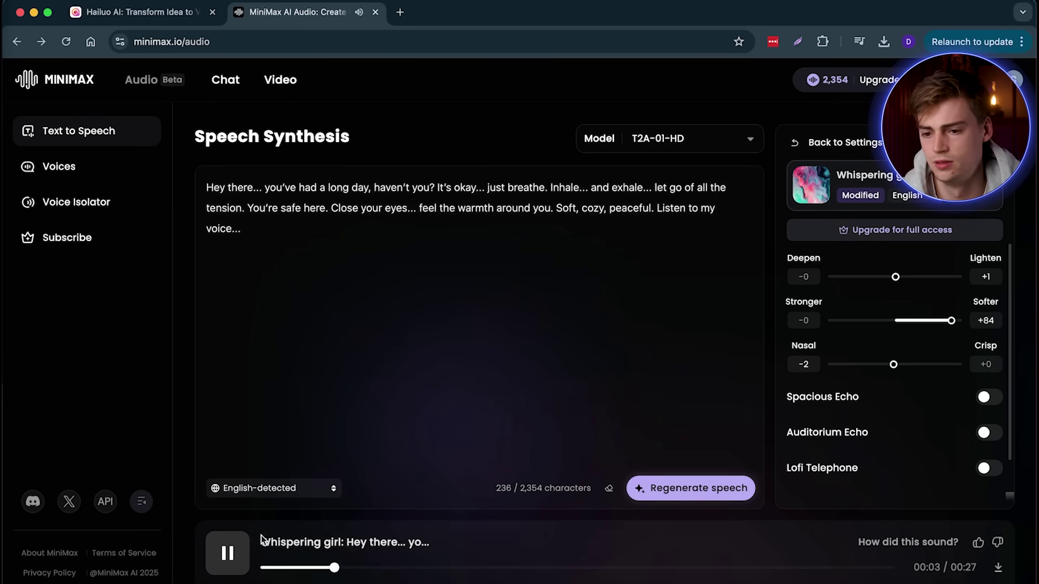
click(234, 558)
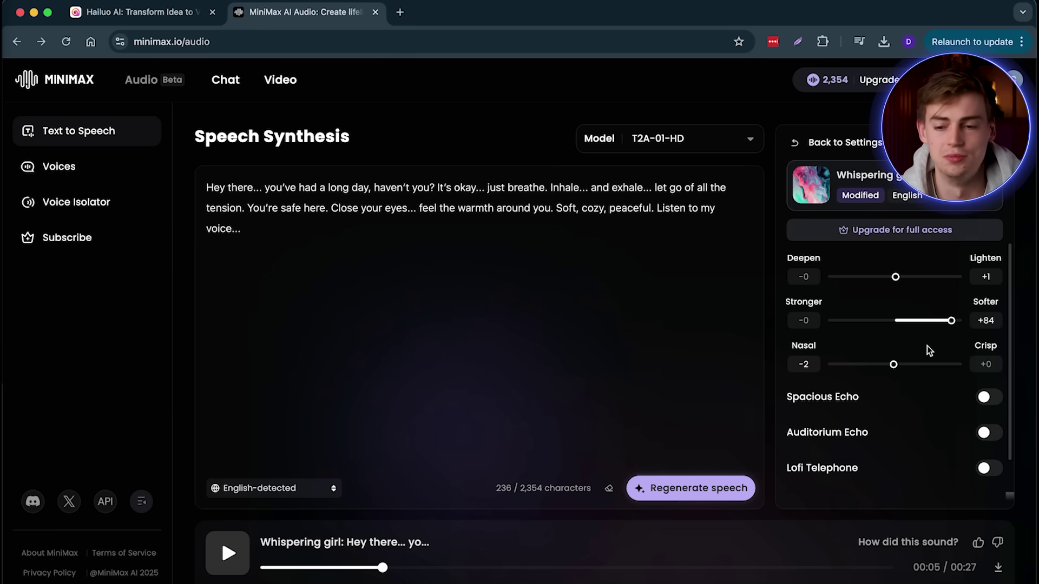
drag(950, 320, 884, 347)
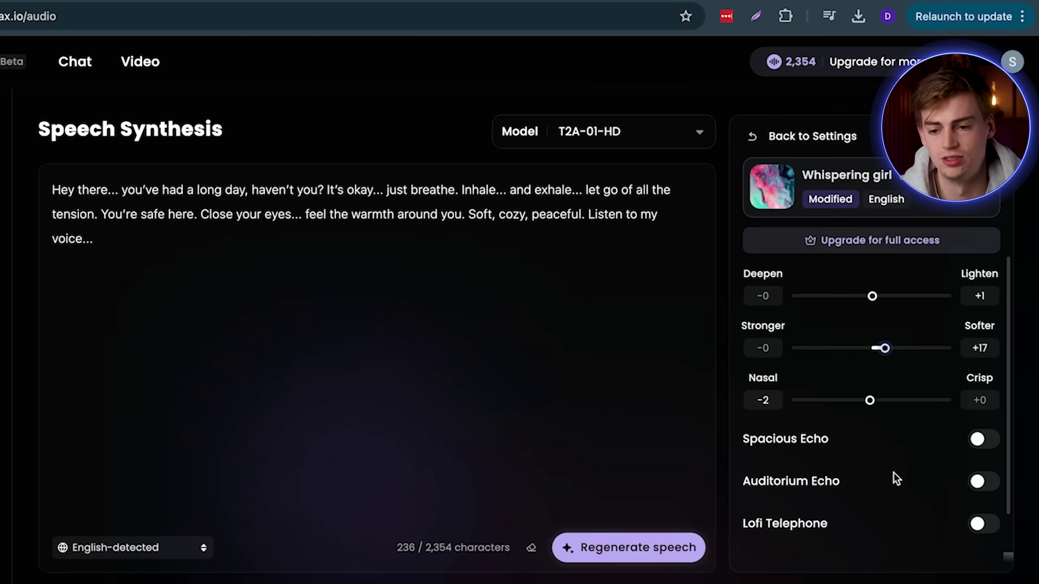
Back in the main voice settings, raise the speaking speed from 0.9 to 1
click(757, 137)
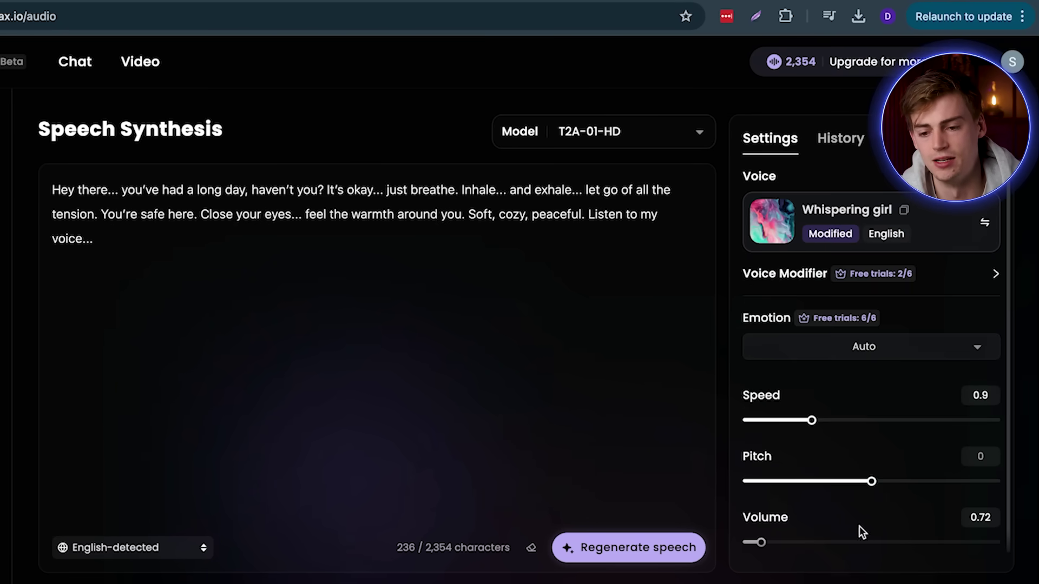
scroll(814, 516, down, 1)
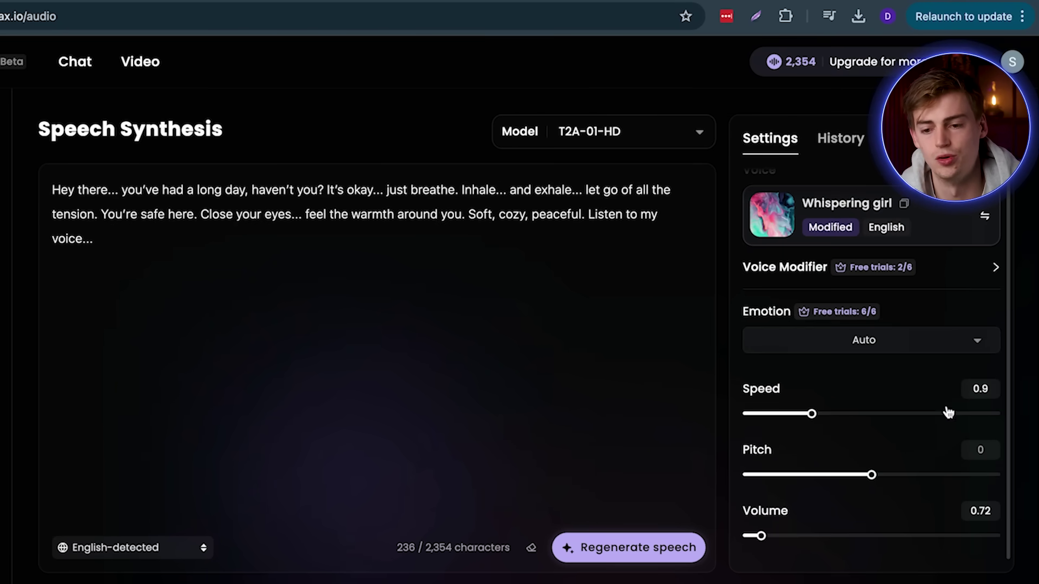
drag(808, 423, 829, 419)
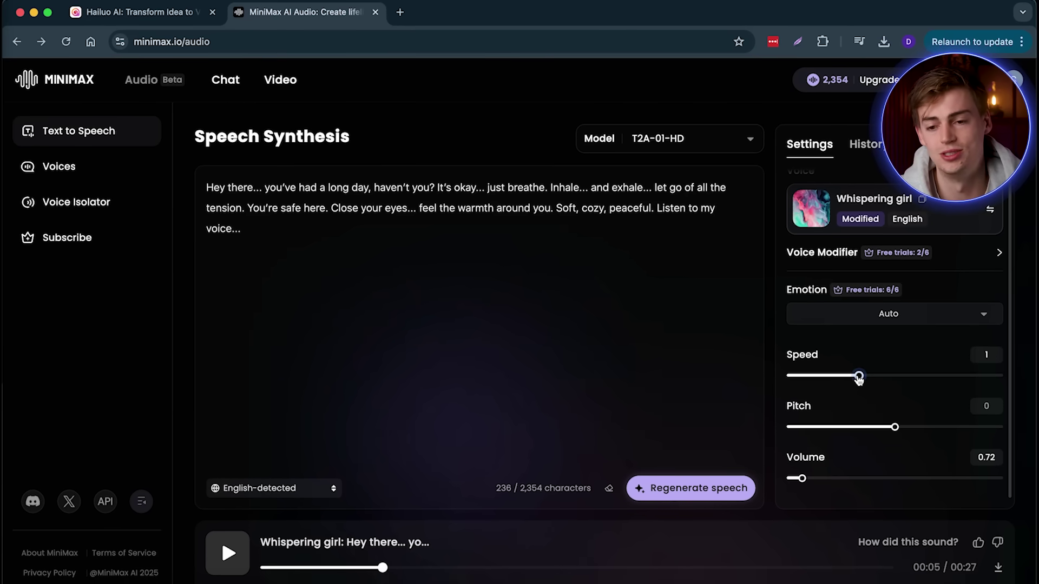
Browse the female English voices in the voice Library, then close the selection dialog
click(909, 222)
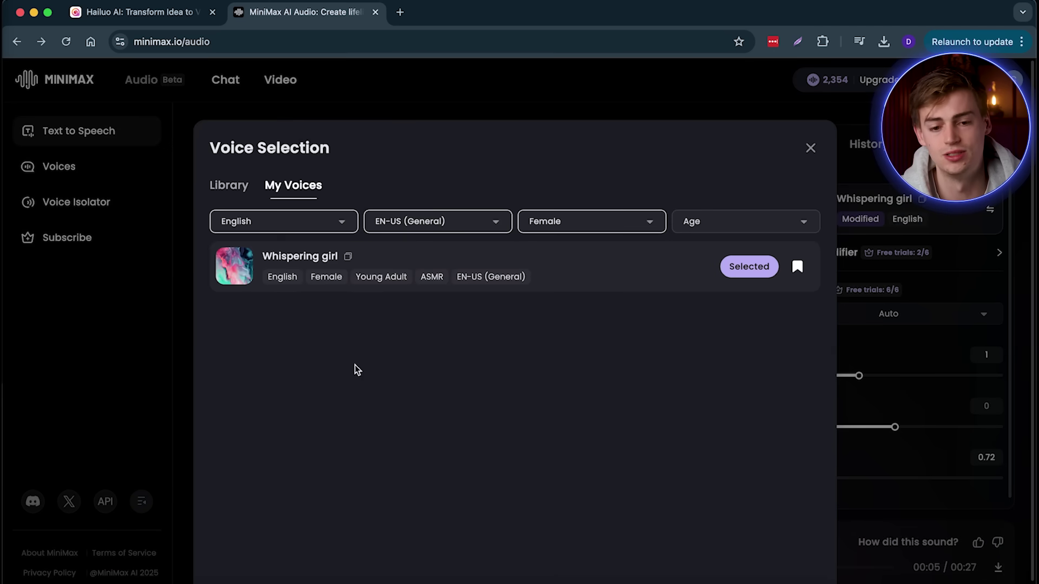
click(229, 186)
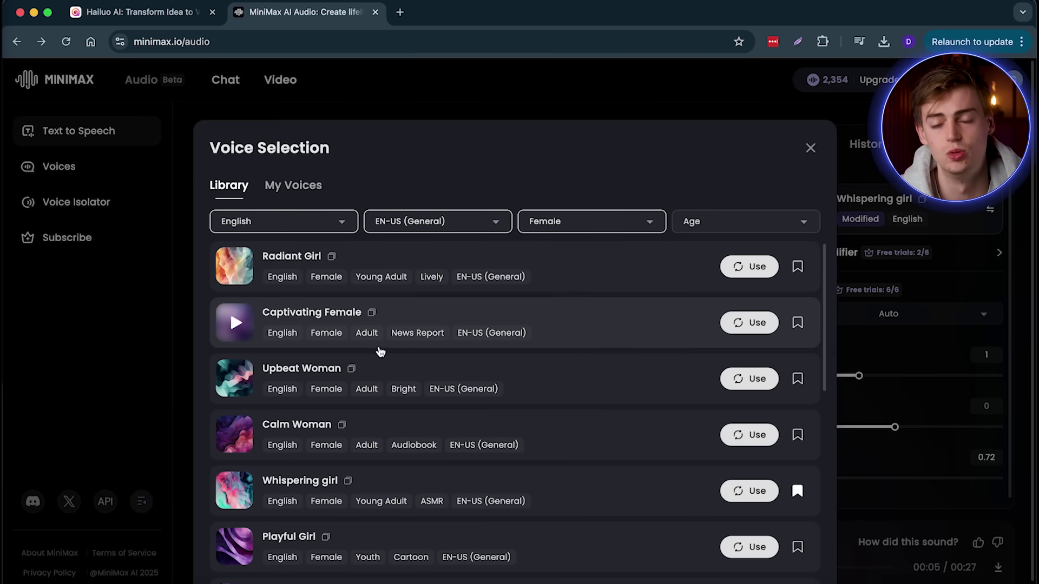
scroll(418, 370, down, 1)
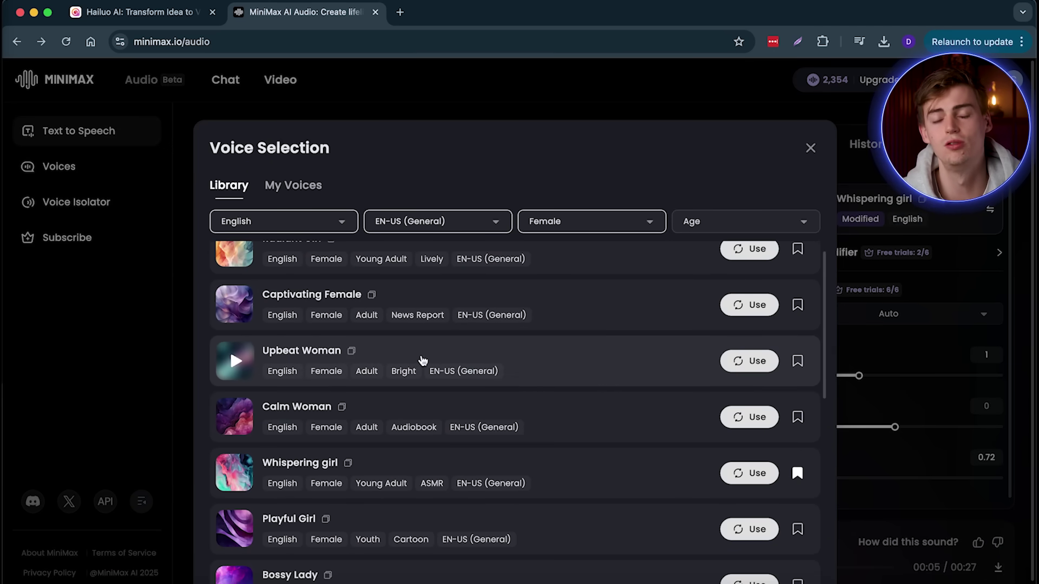
click(809, 152)
click(57, 167)
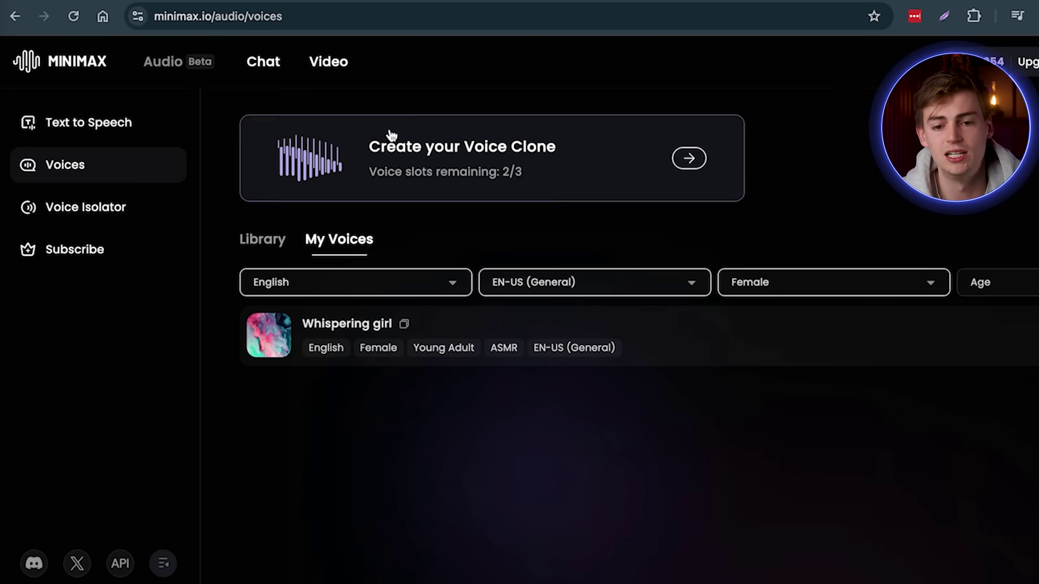
click(494, 160)
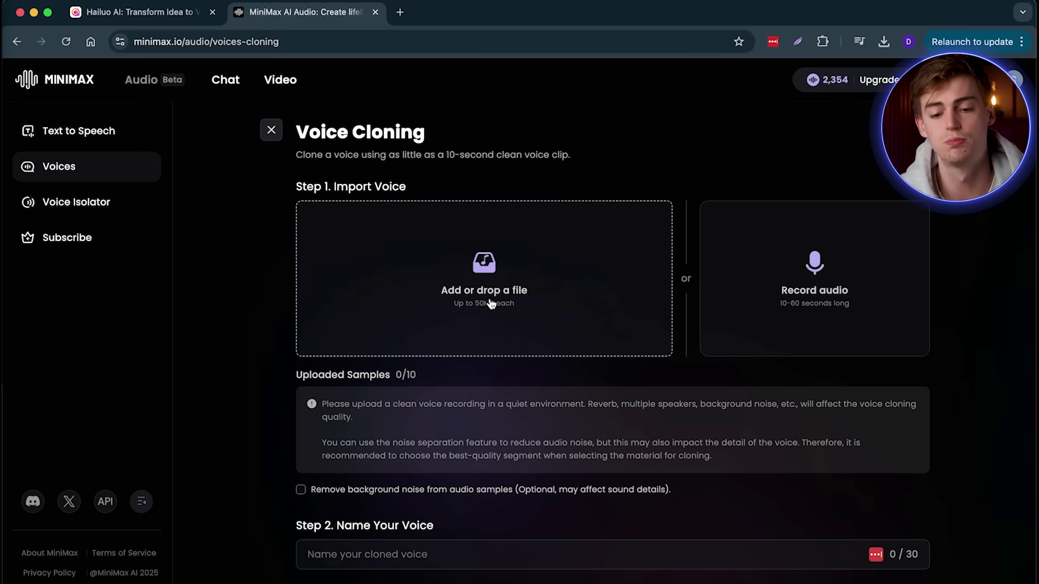
scroll(357, 327, down, 5)
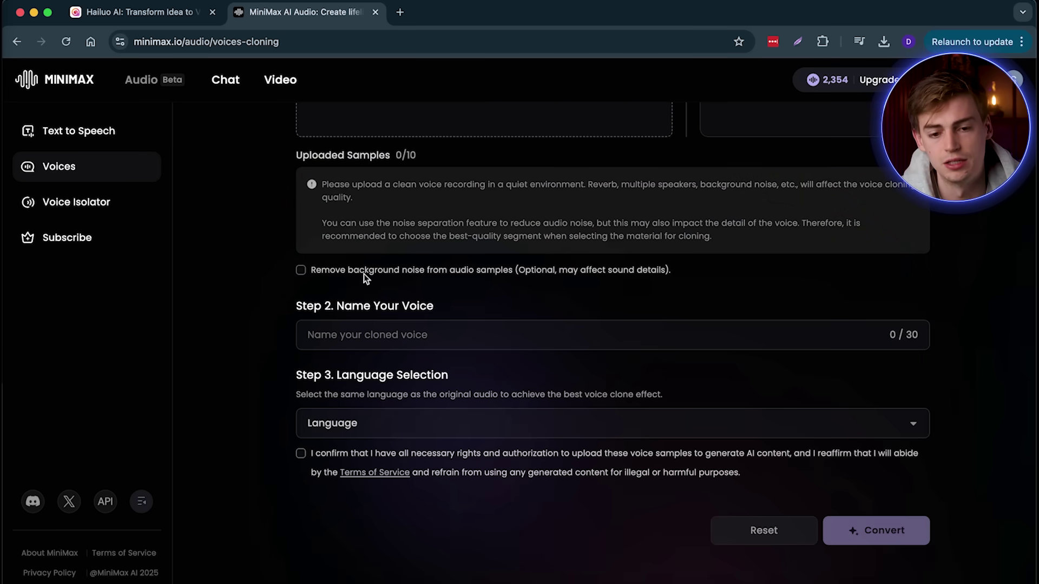
scroll(245, 223, up, 5)
click(271, 130)
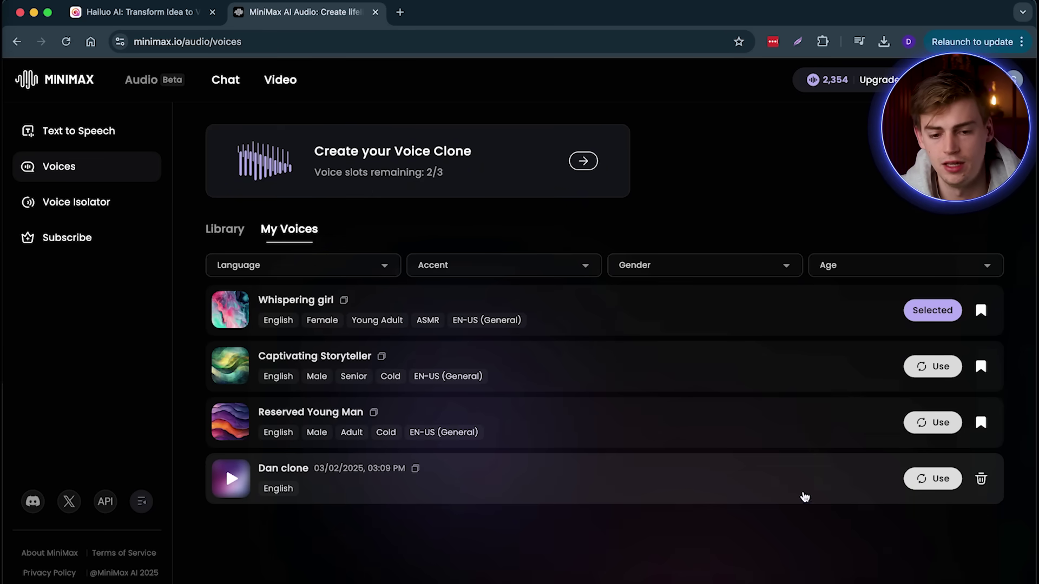
Preview the cloned voice, make Reserved Young Man the active voice, and return to Text to Speech
click(227, 480)
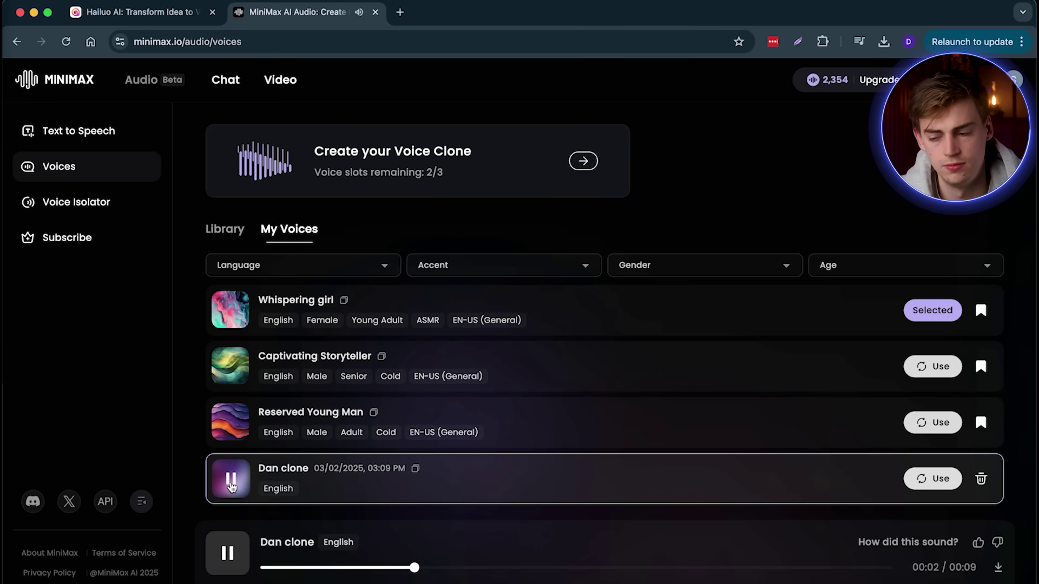
click(231, 486)
click(935, 479)
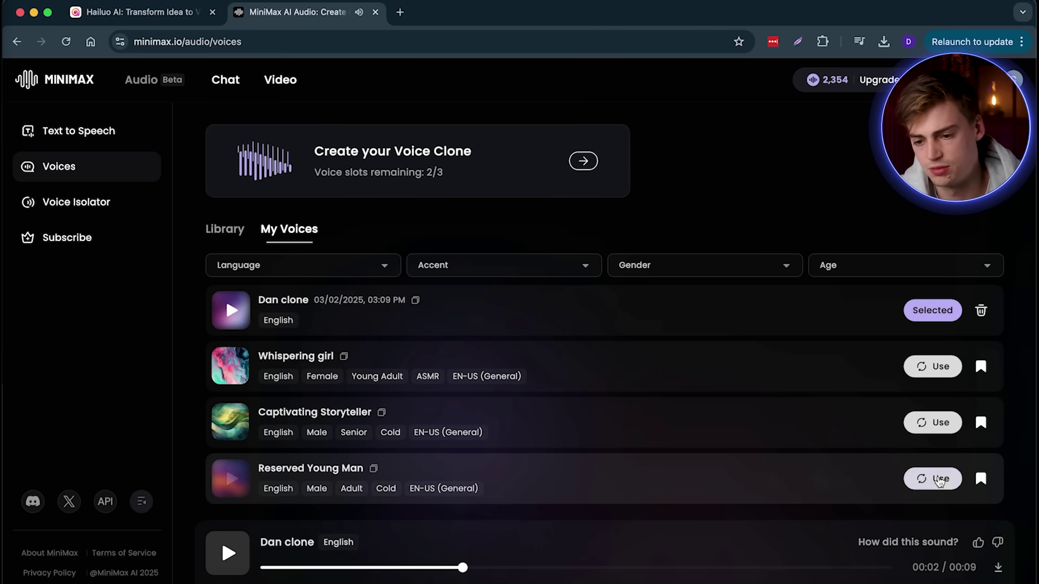
click(930, 479)
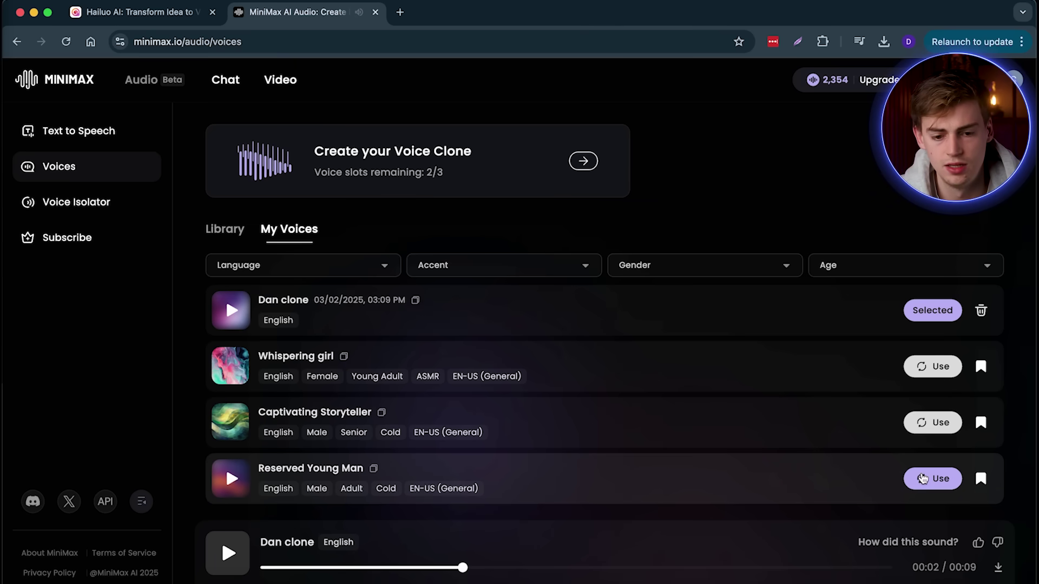
click(59, 131)
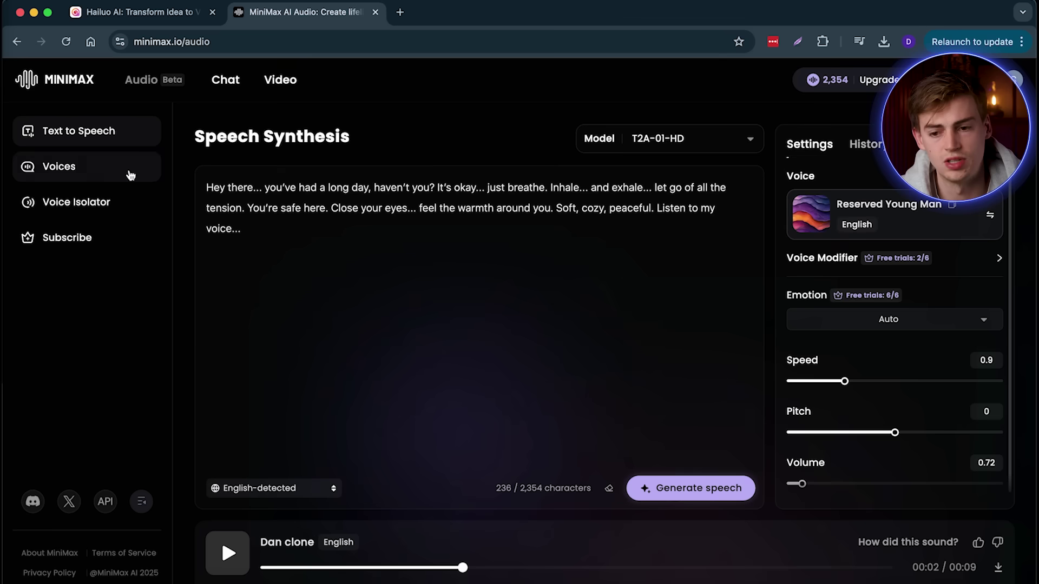
Pick the cloned voice, replace the script with 'Hey welcome to this ai tutorial…', and generate it
click(906, 216)
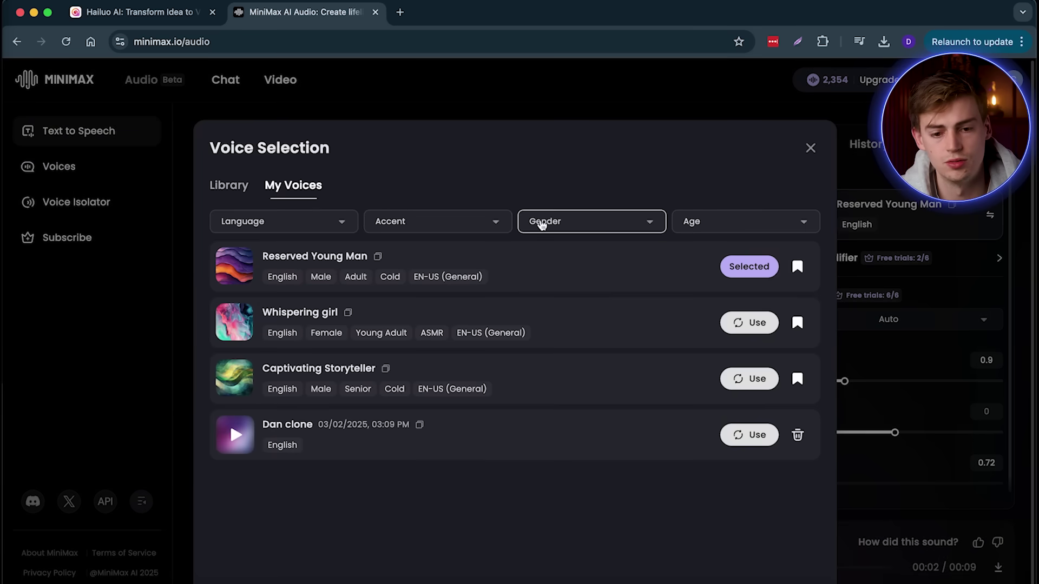
click(748, 435)
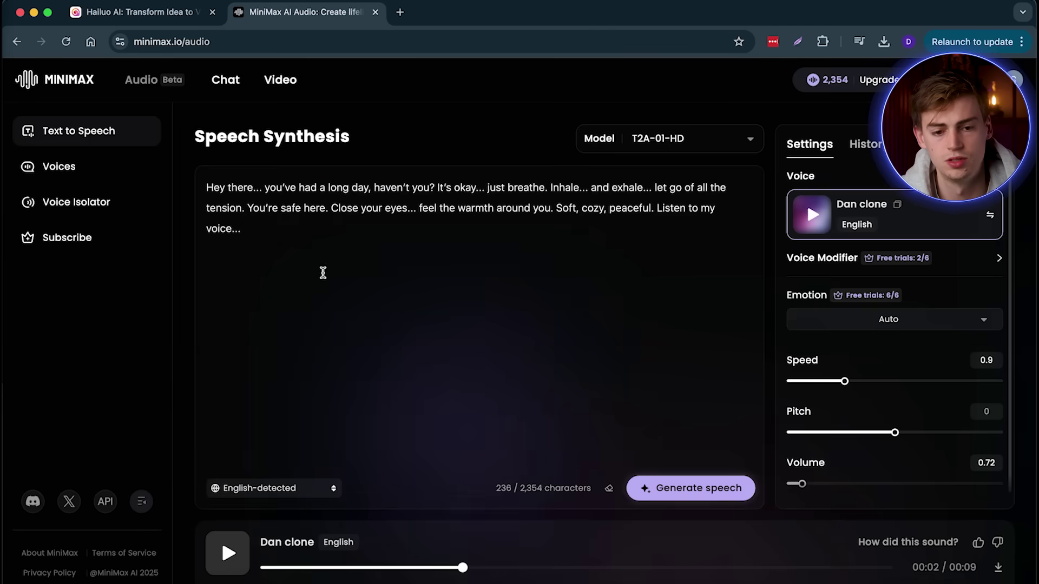
drag(299, 241, 200, 187)
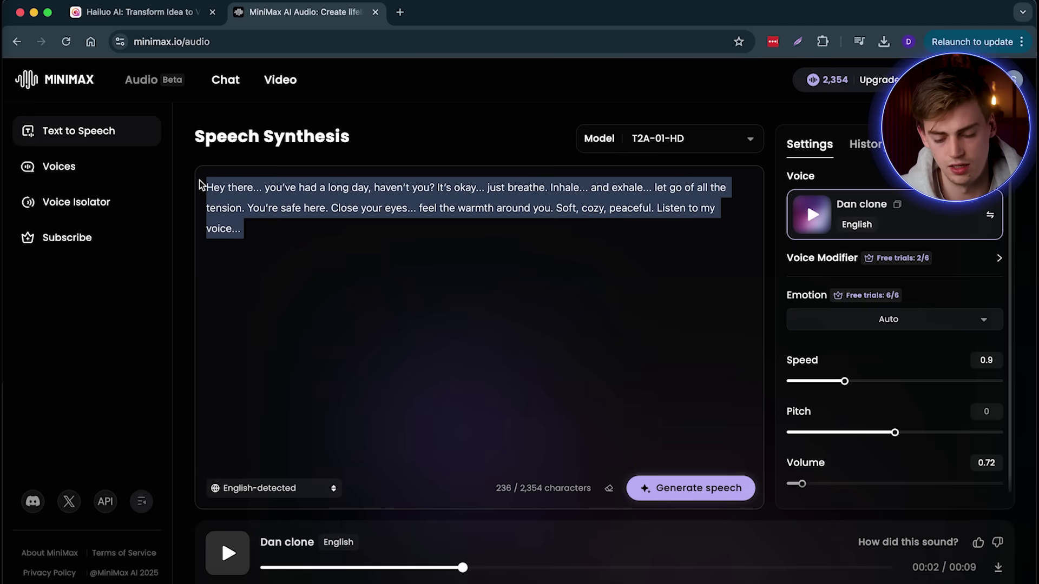
text(Hey welcome to th)
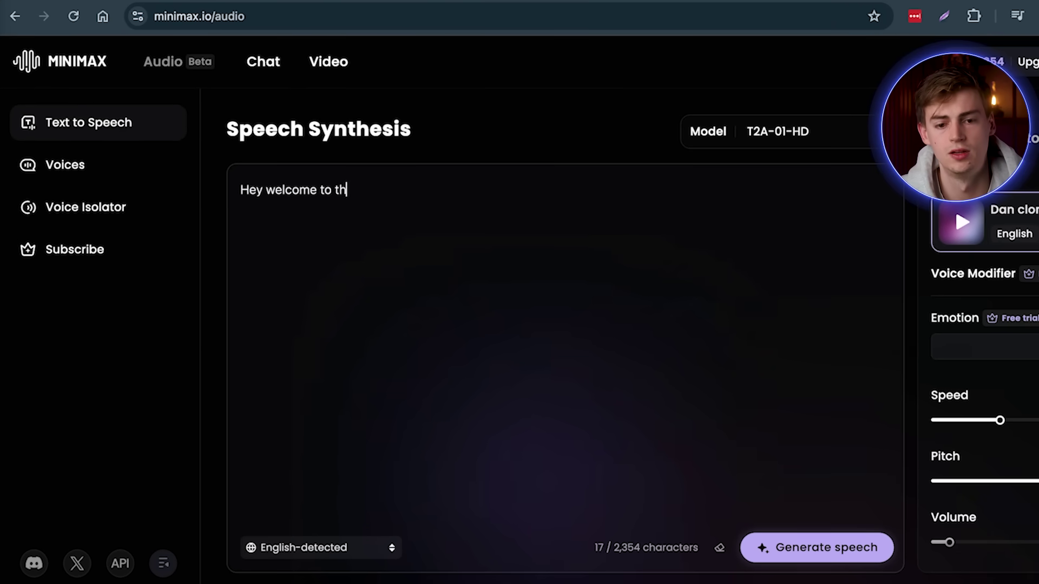
text(is ai tutorial my name is Dan)
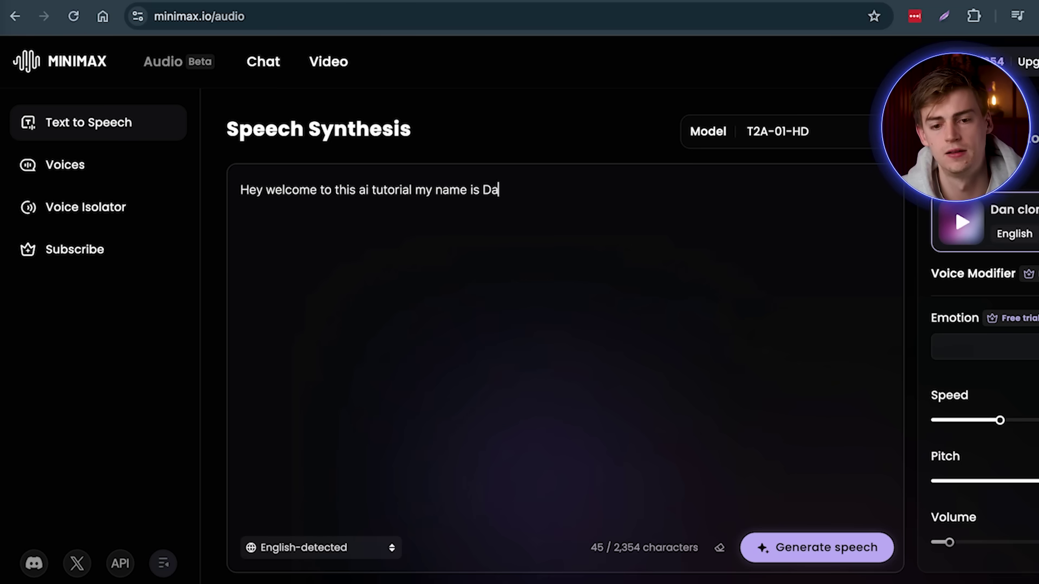
click(769, 546)
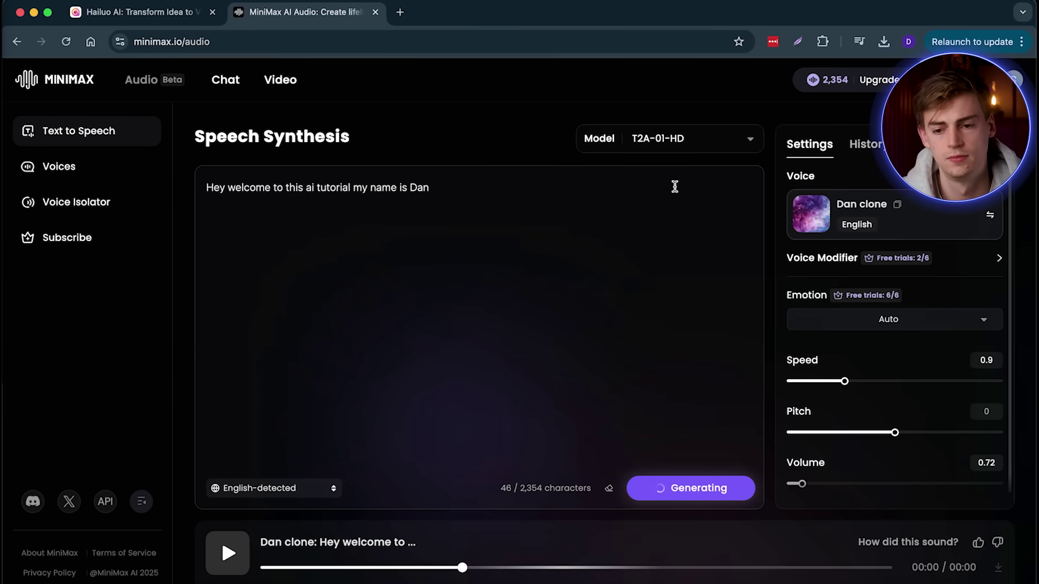
key(XF86AudioRaiseVolume)
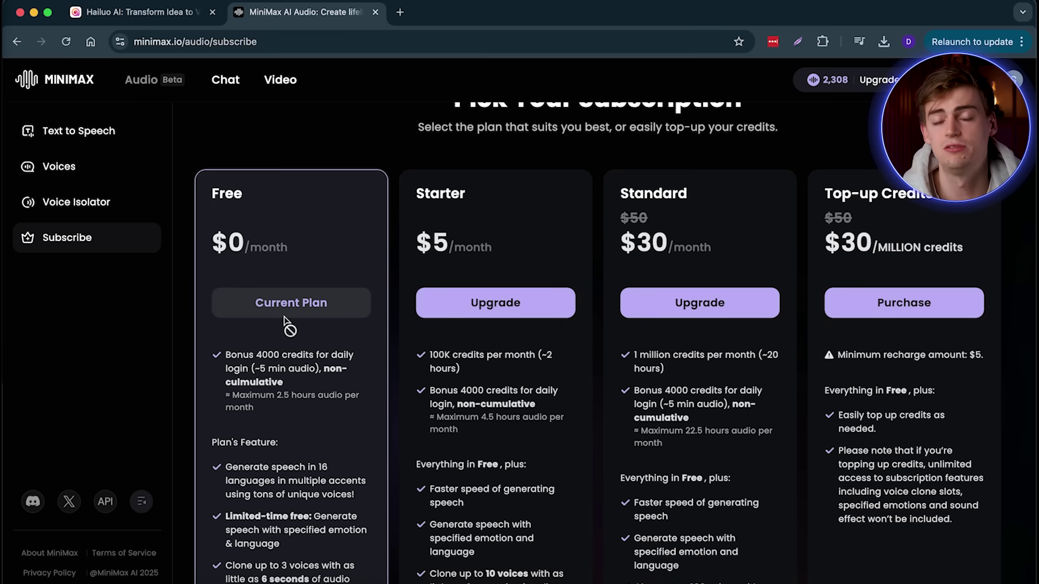
Scroll through the Free, Starter $5 and Standard $30 plans and the $30 credit Top-up
scroll(287, 325, down, 1)
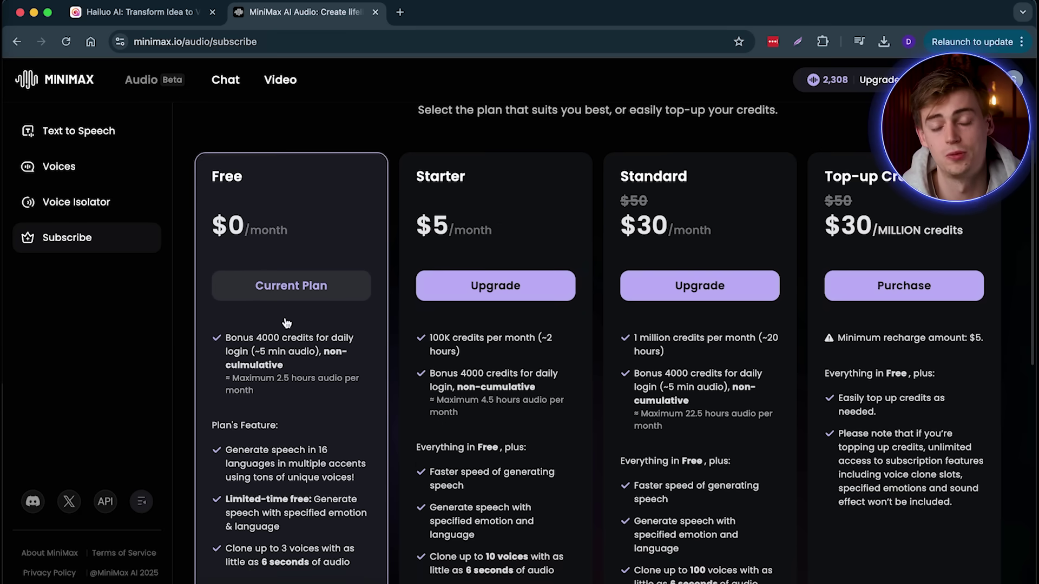
scroll(290, 325, down, 2)
scroll(290, 324, down, 1)
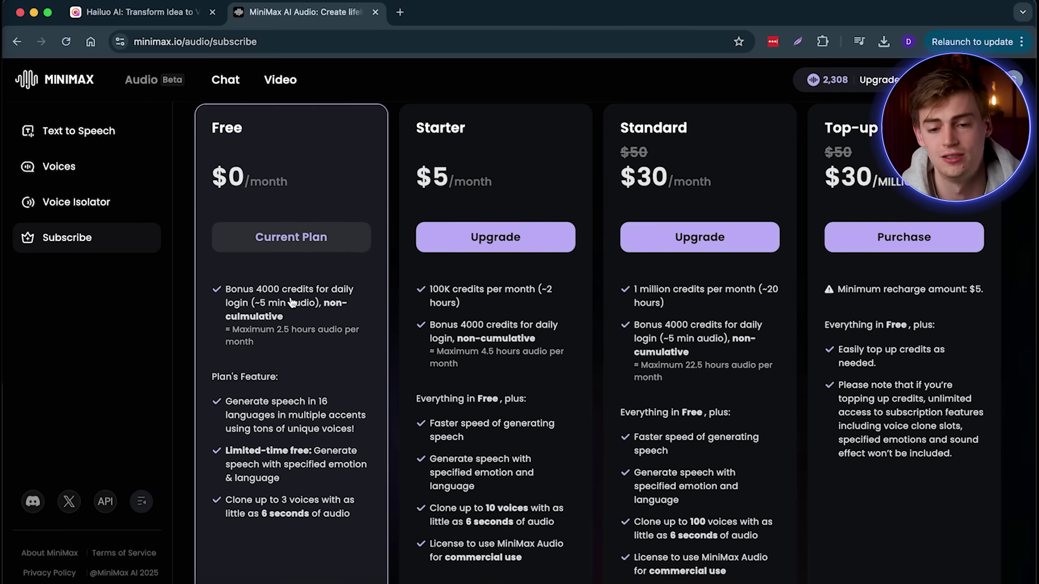
scroll(292, 302, down, 1)
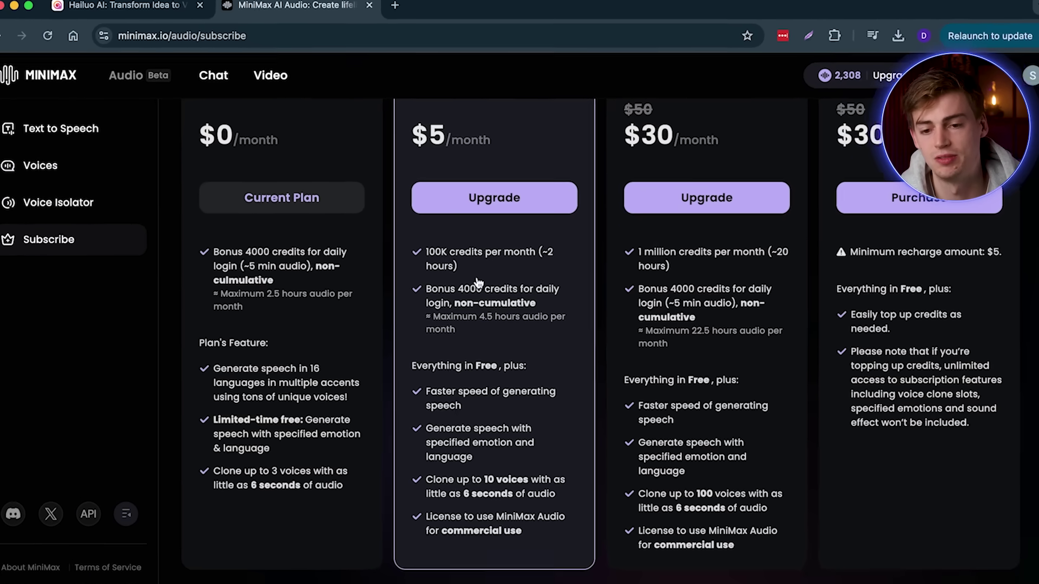
scroll(659, 295, up, 2)
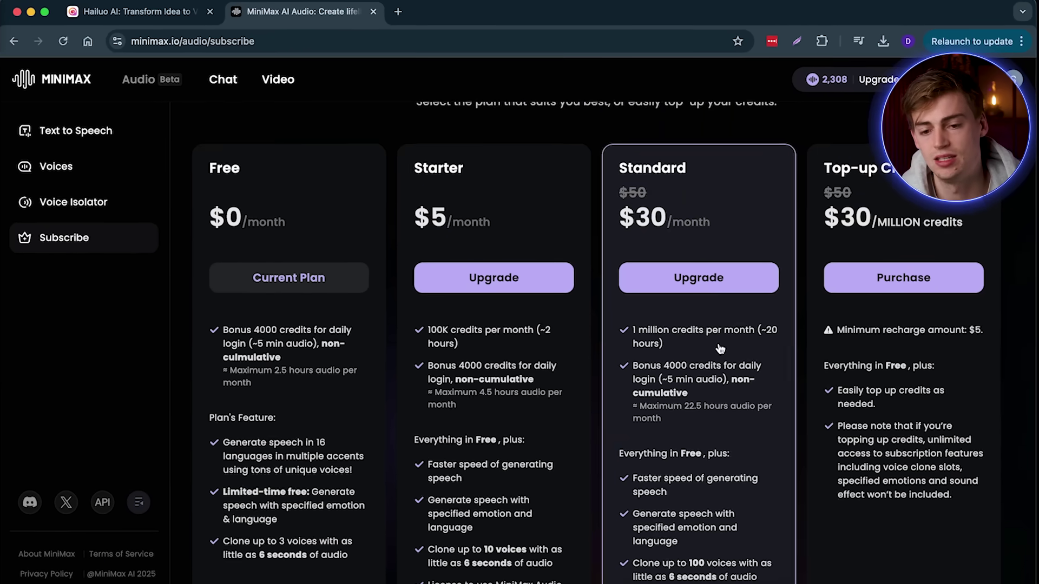